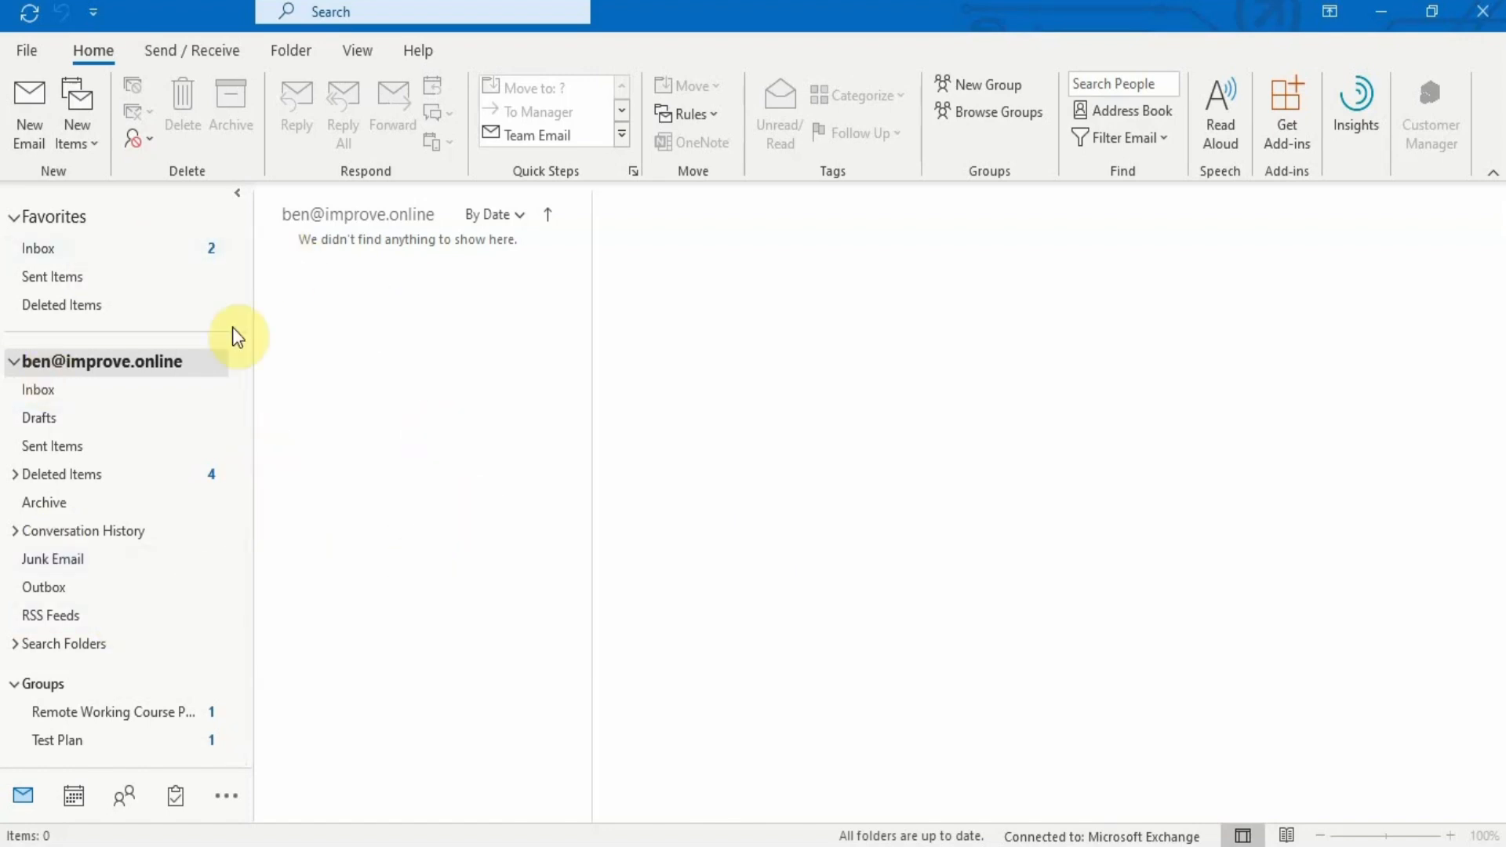
- Open the calendar and start a new meeting request titled "Team Building"
click(74, 797)
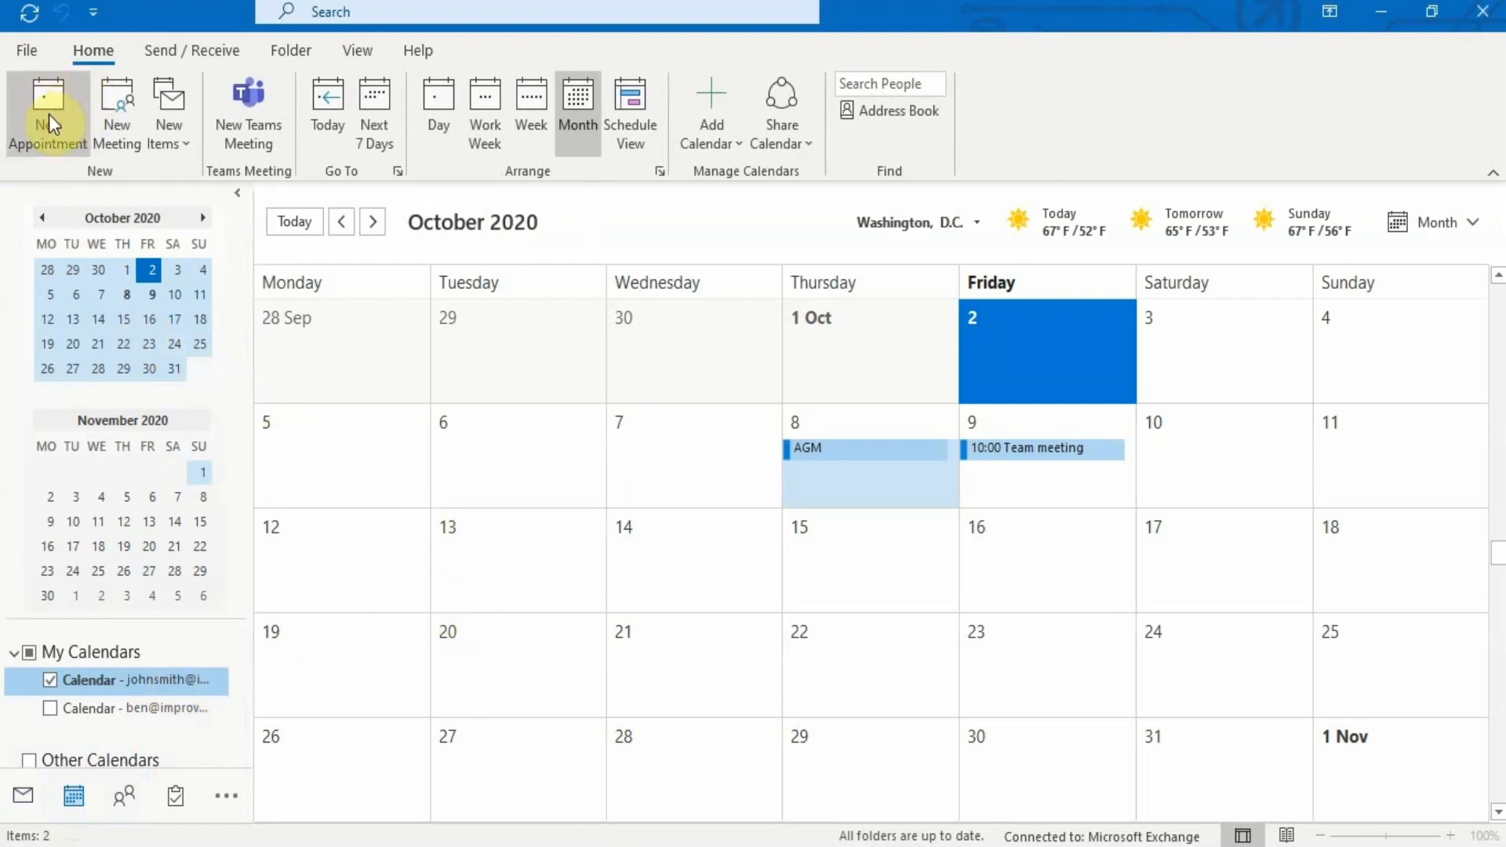
click(119, 107)
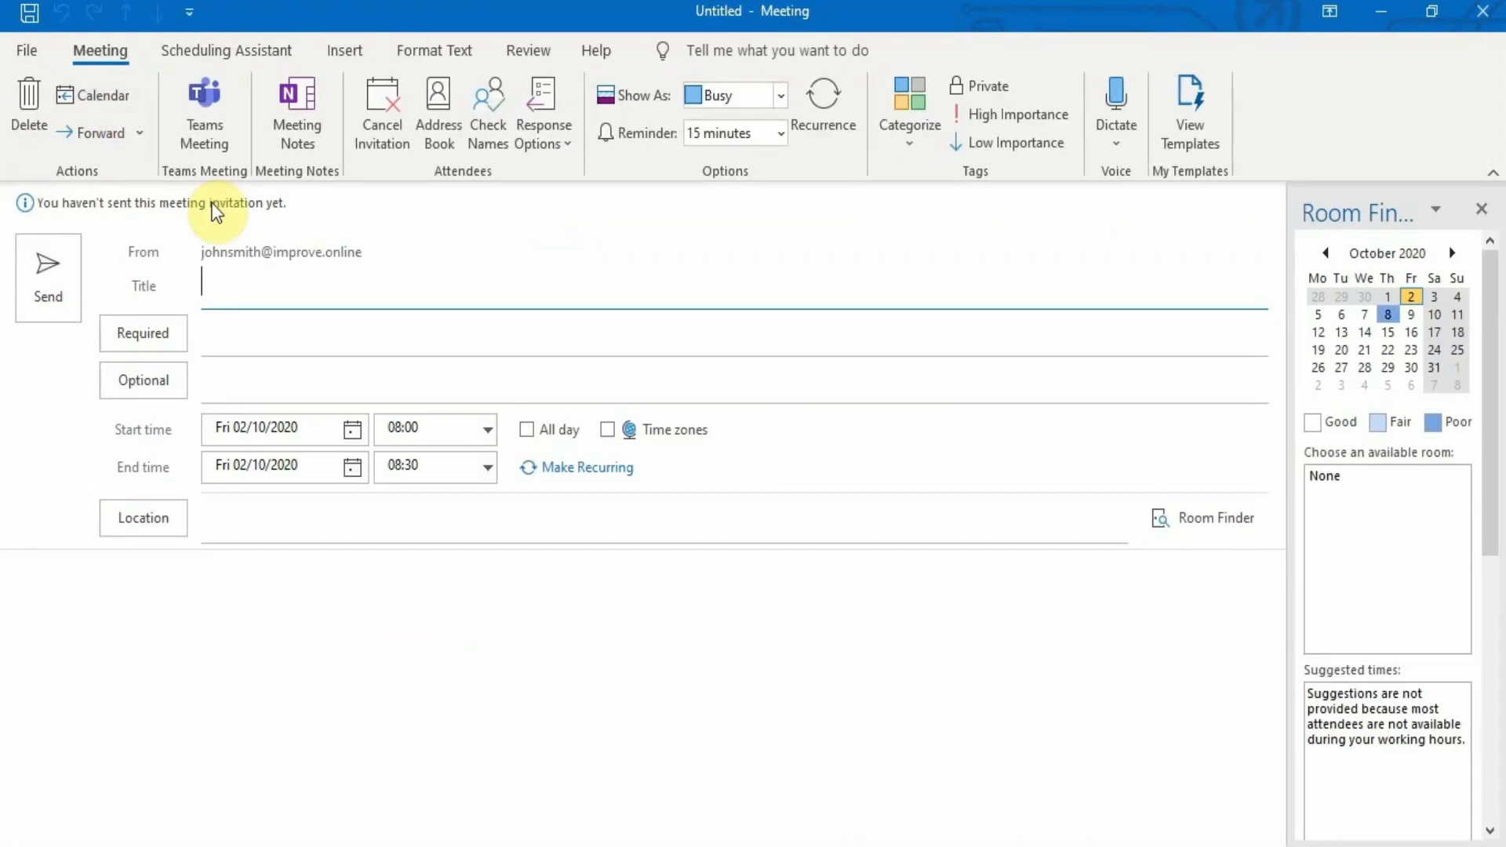
text(Te)
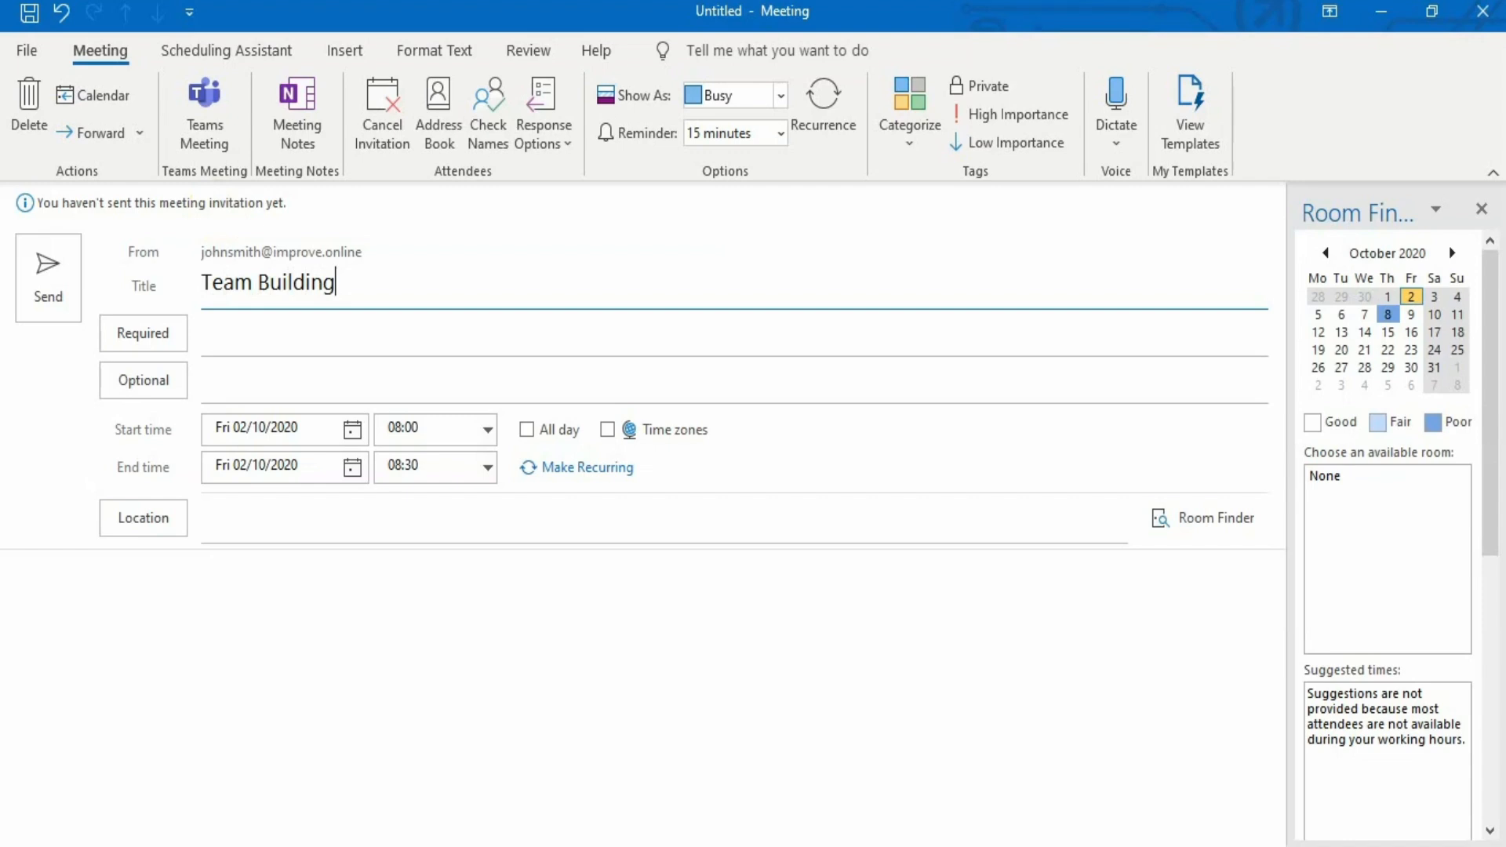
text(am Building)
- Add the colleague found under "ben" in the recent people suggestions as a required attendee
click(242, 340)
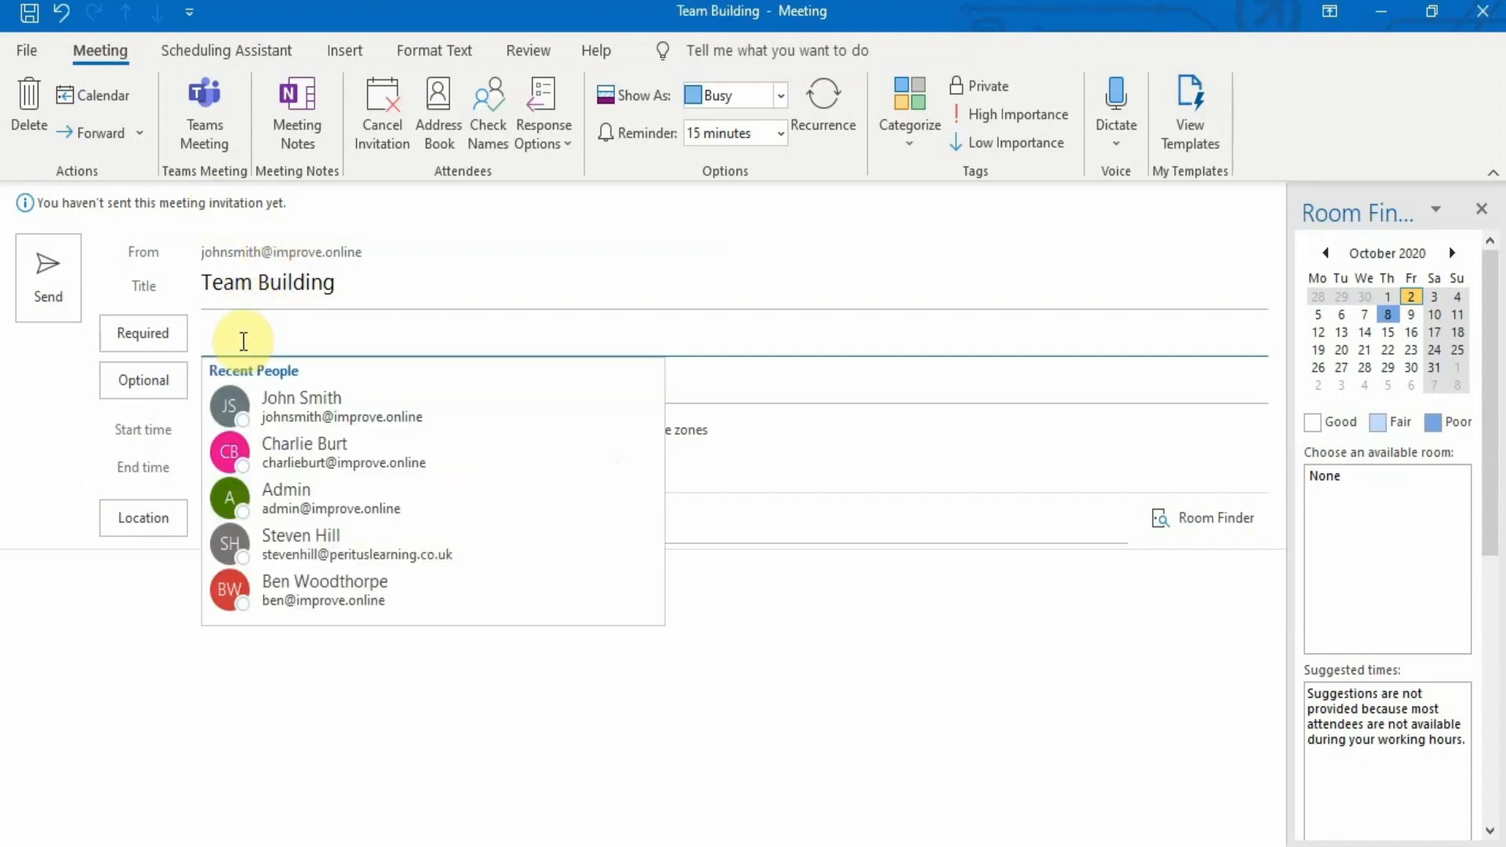
text(ben)
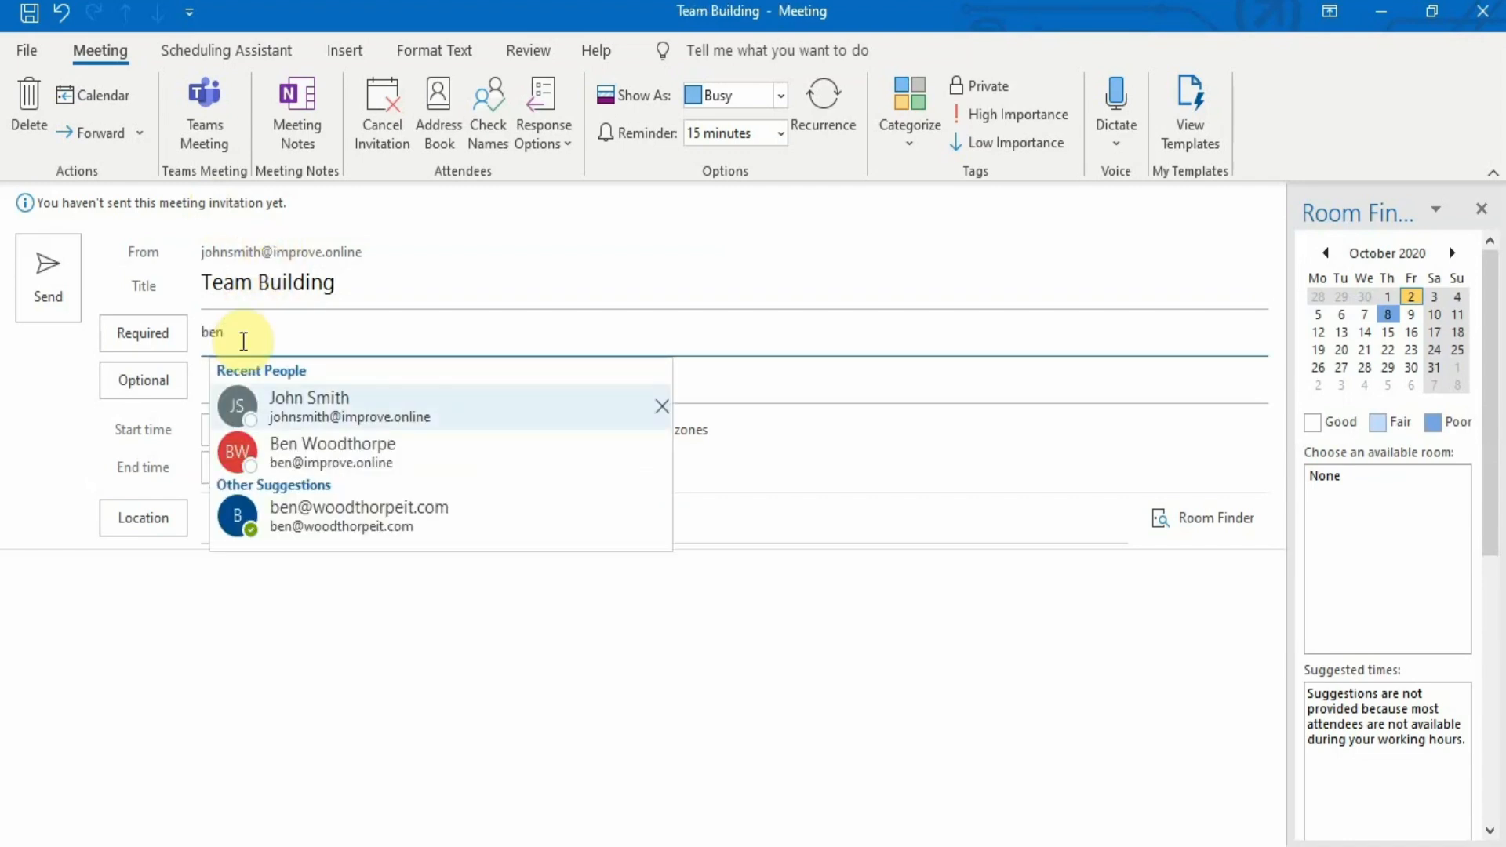
click(314, 446)
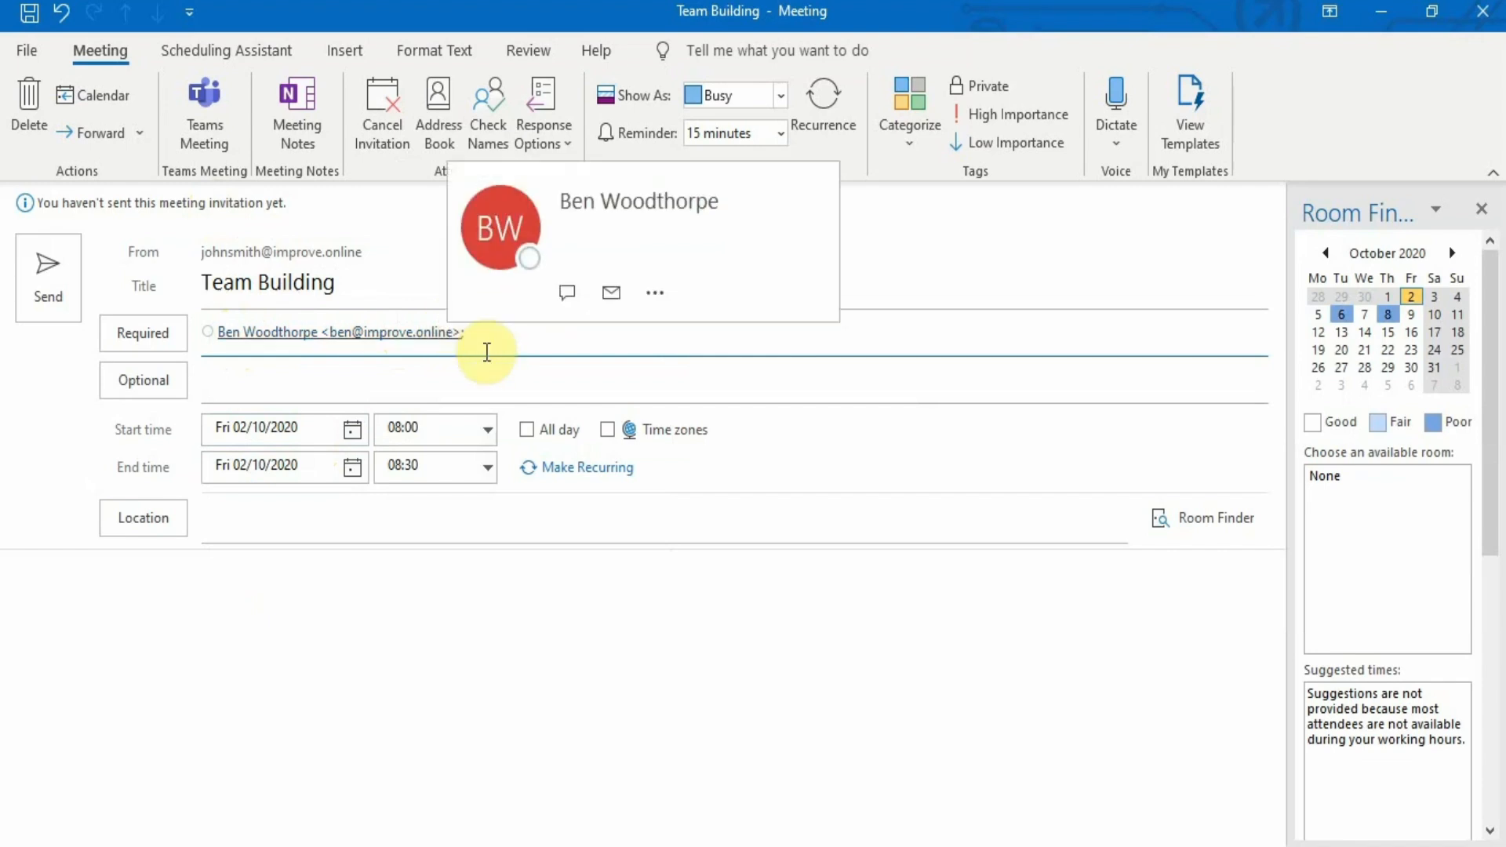
- Examine both attendees' availability in the Scheduling Assistant from 2 to 9 October 2020
click(222, 57)
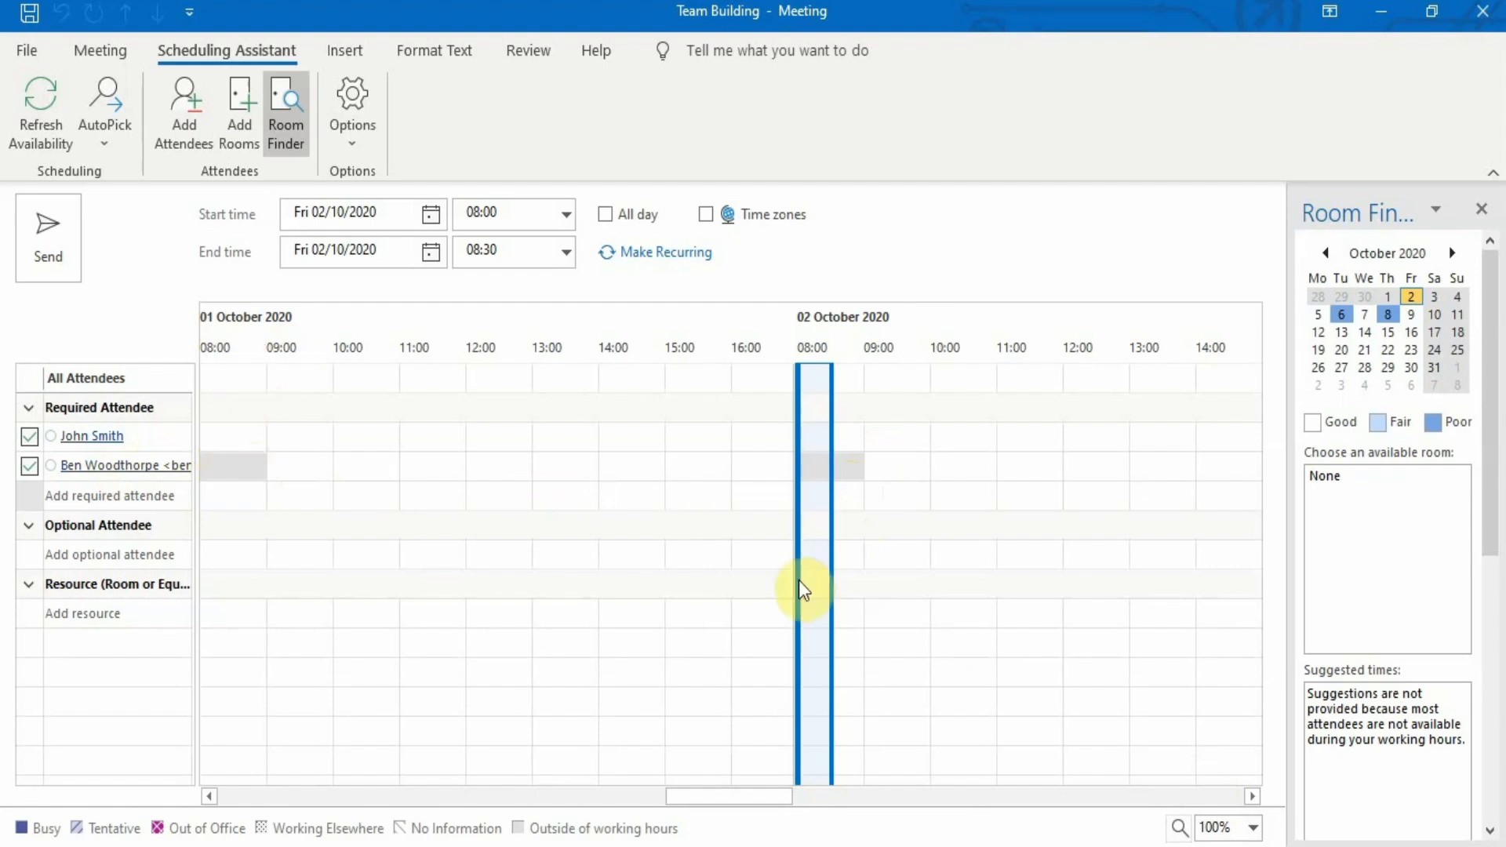
click(1252, 796)
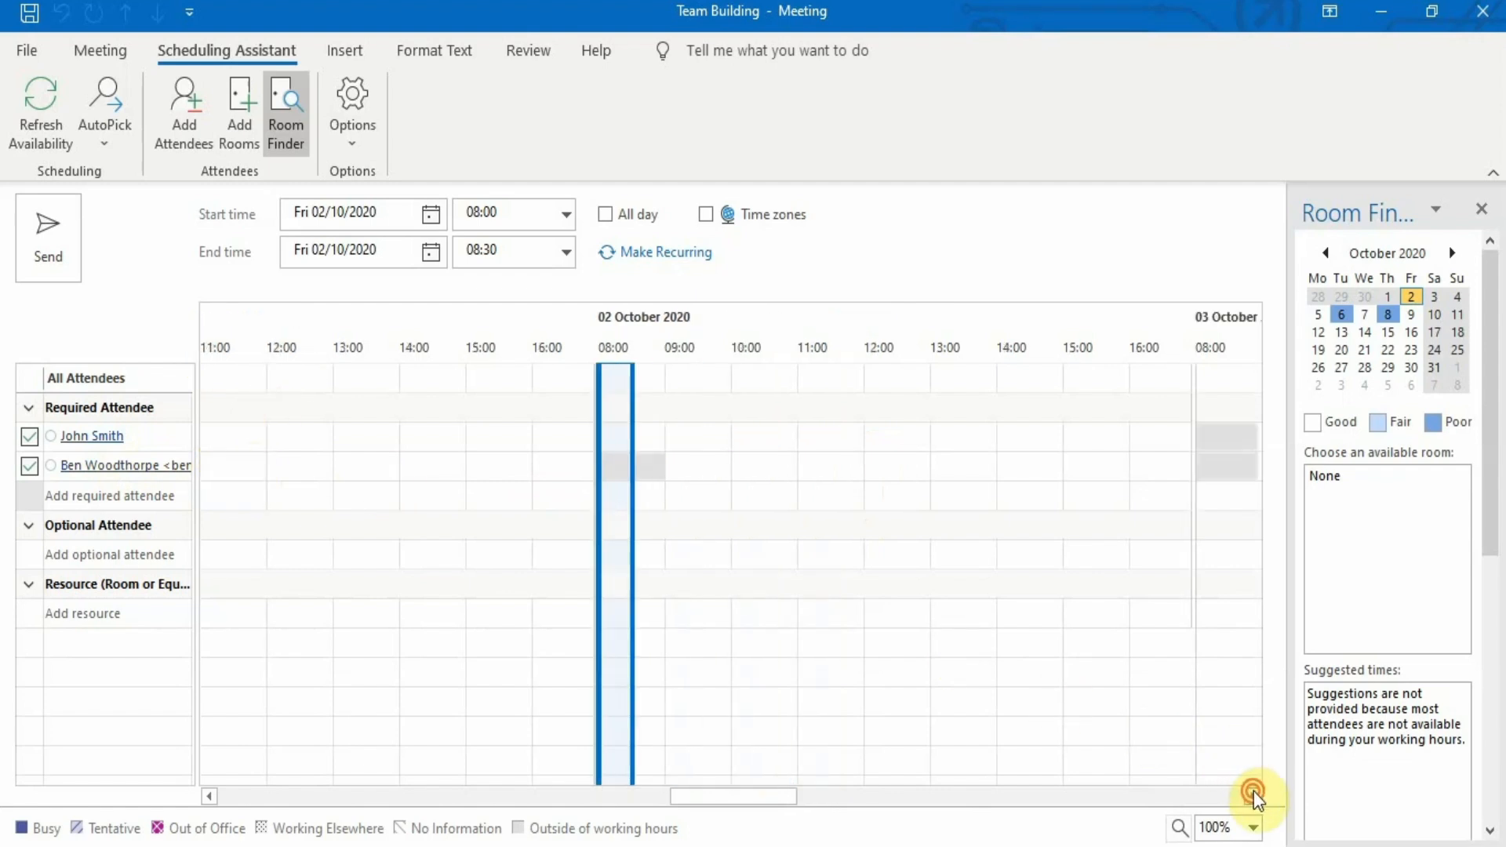
click(1253, 795)
click(1253, 796)
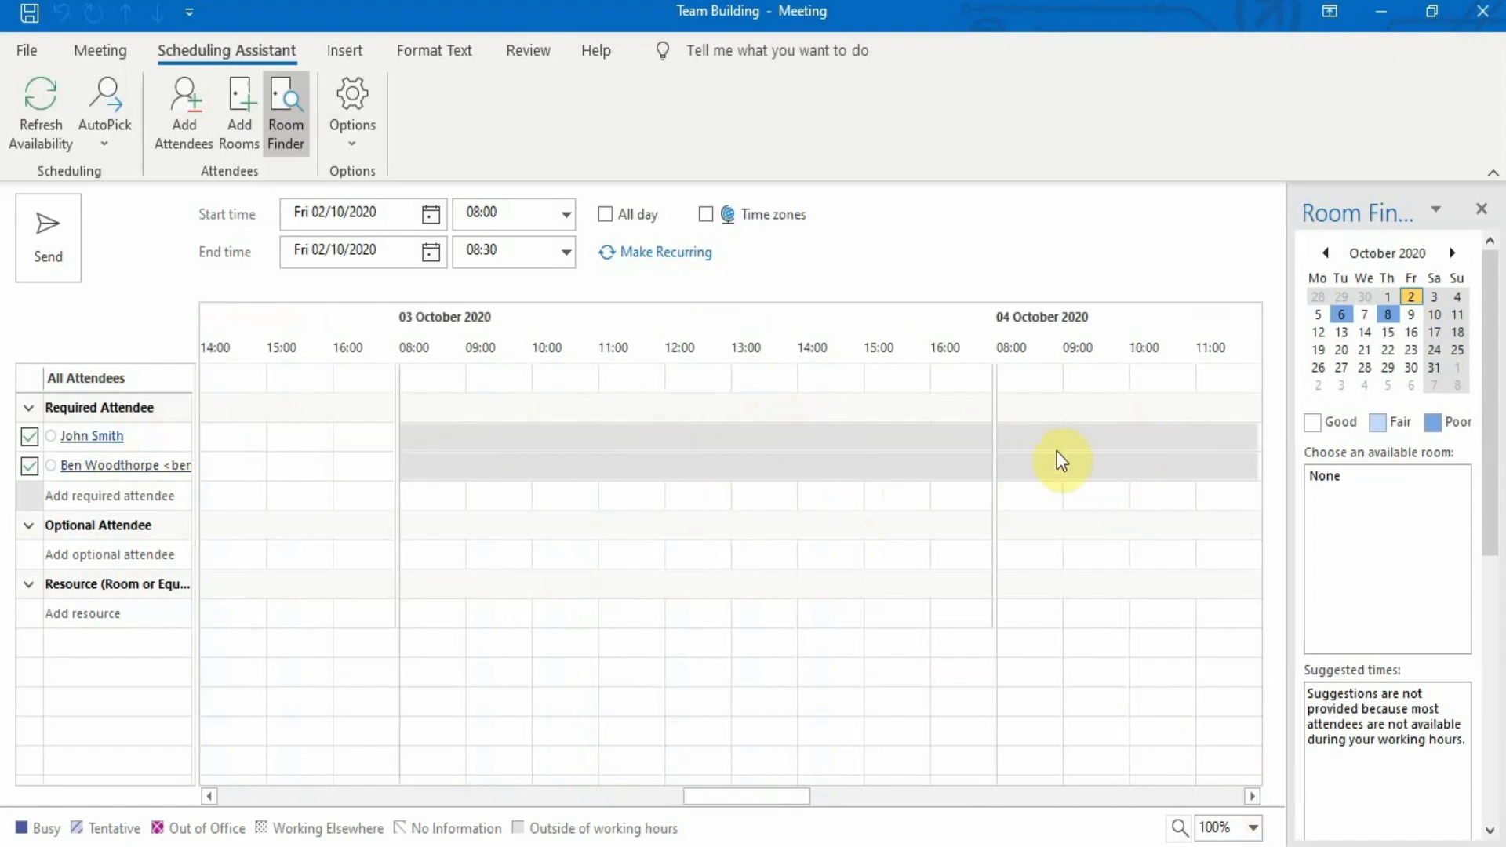
click(1254, 792)
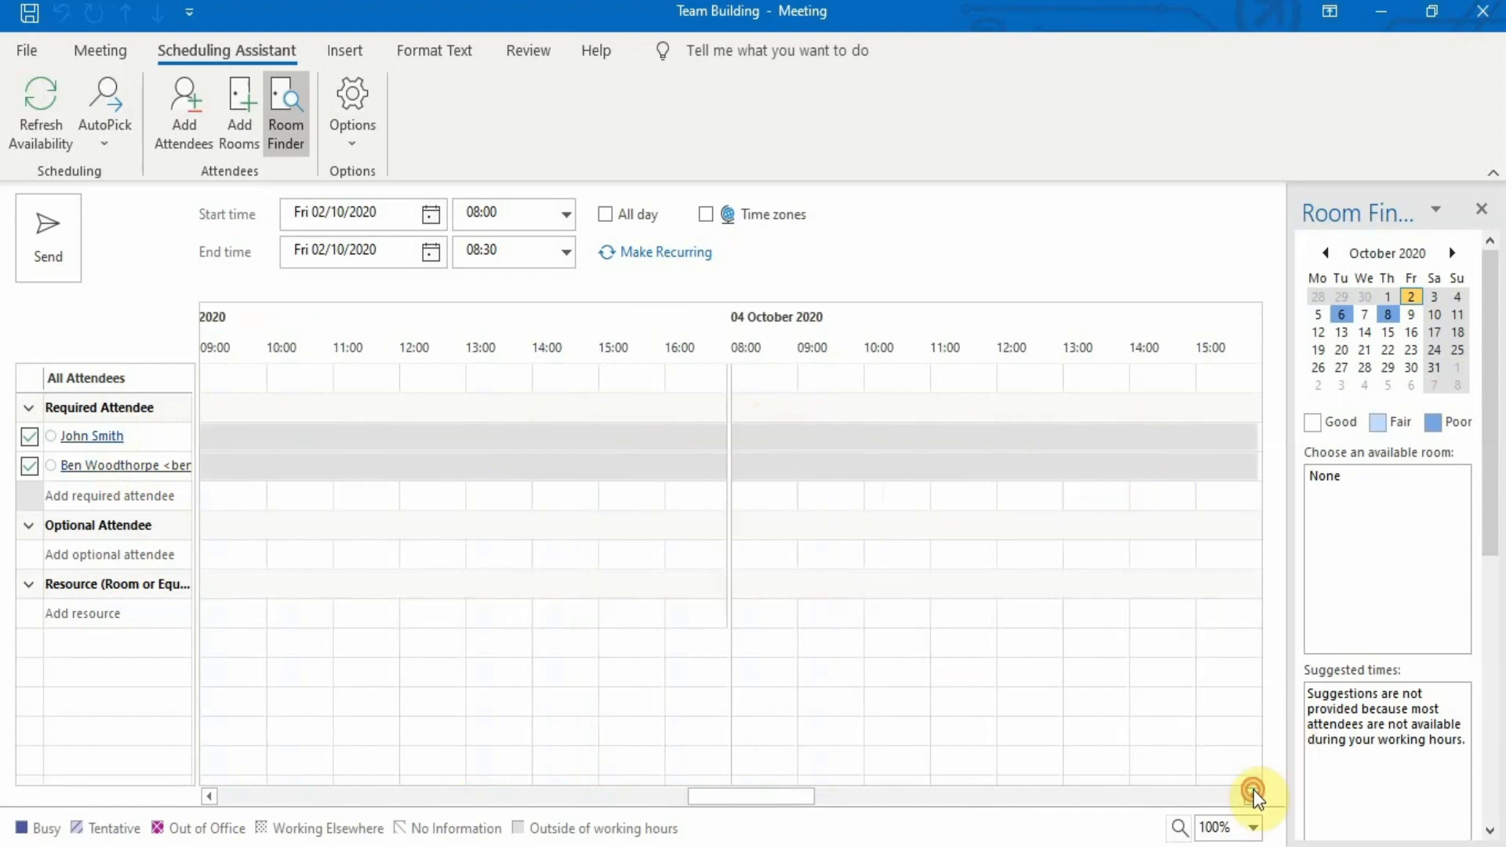
click(1254, 795)
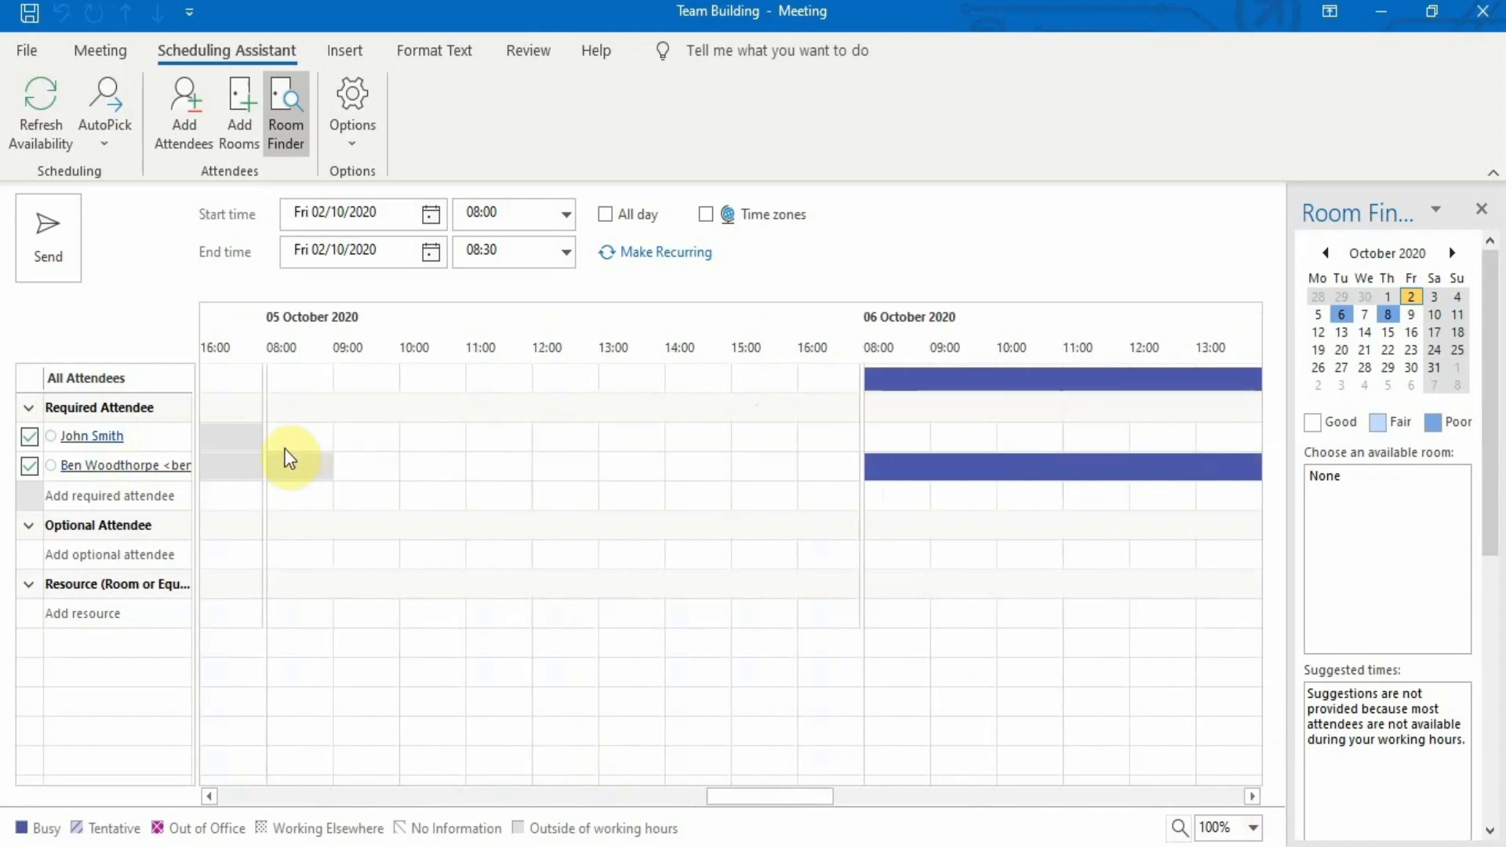
click(1253, 796)
click(1252, 796)
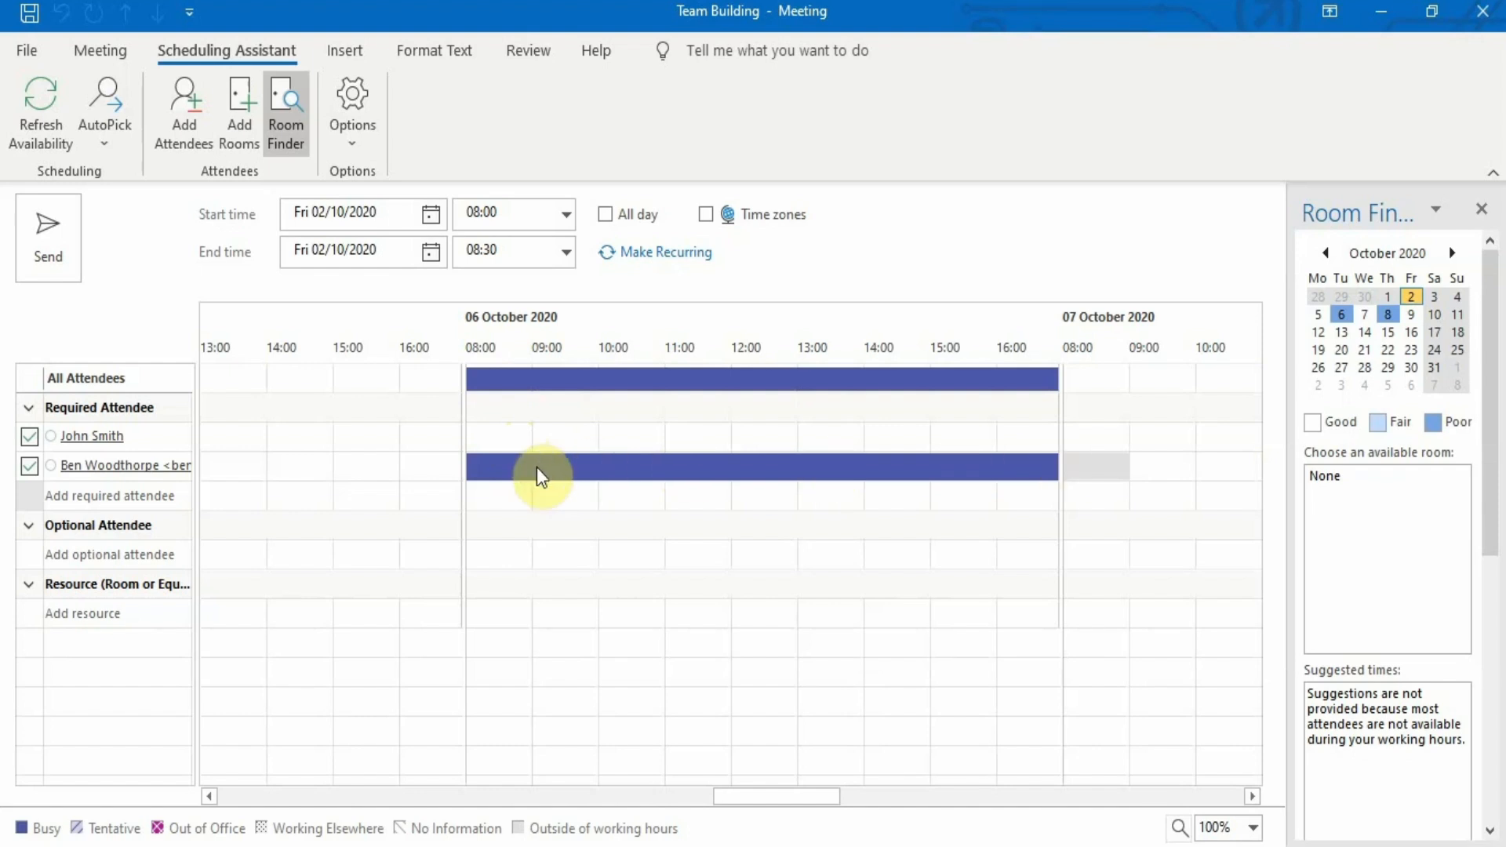
click(1252, 796)
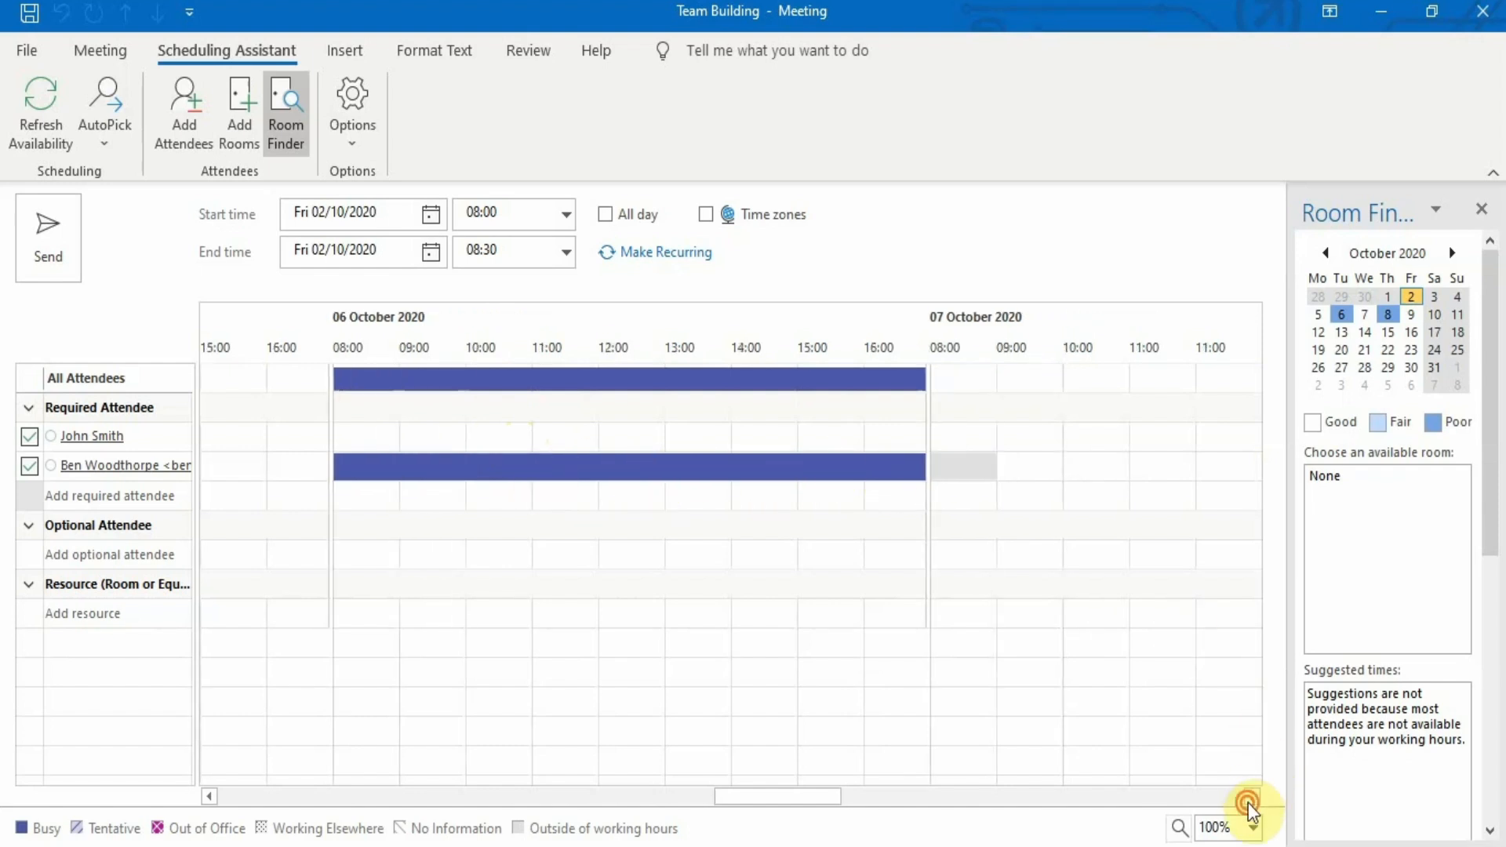
click(1252, 797)
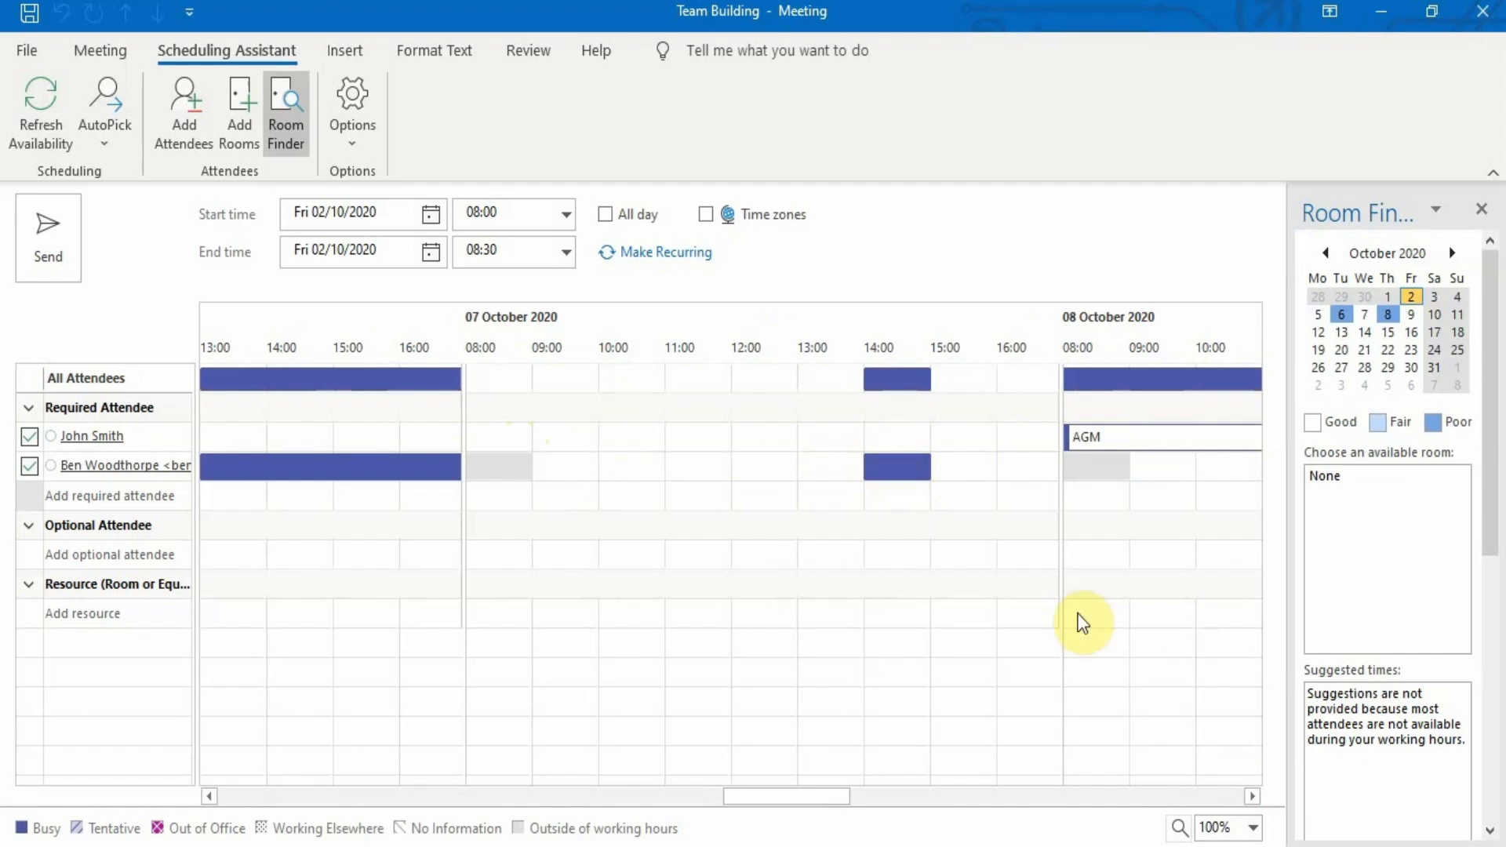
click(1252, 796)
click(1252, 796)
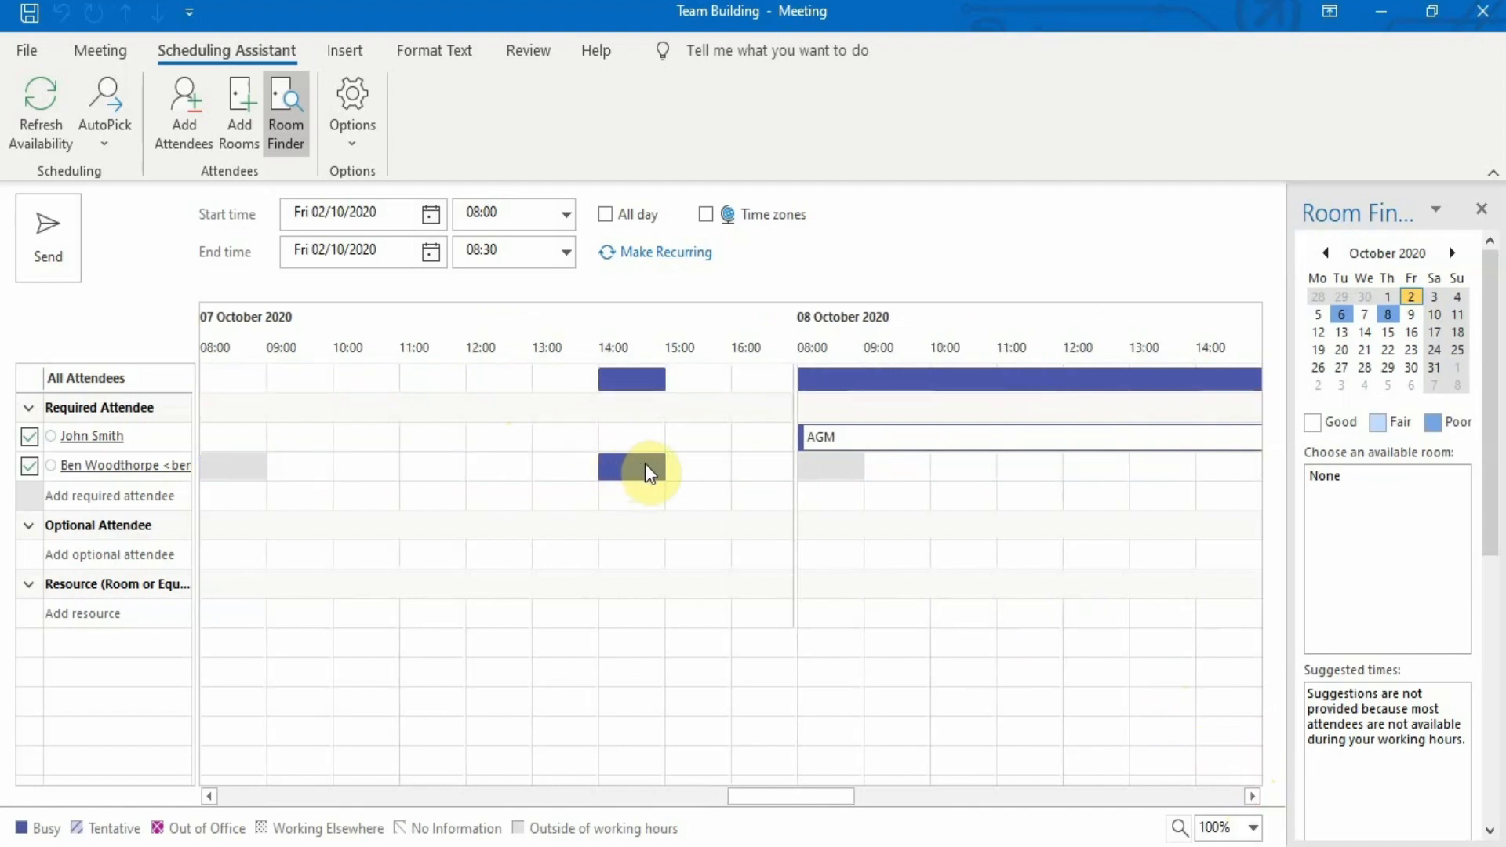
click(1253, 797)
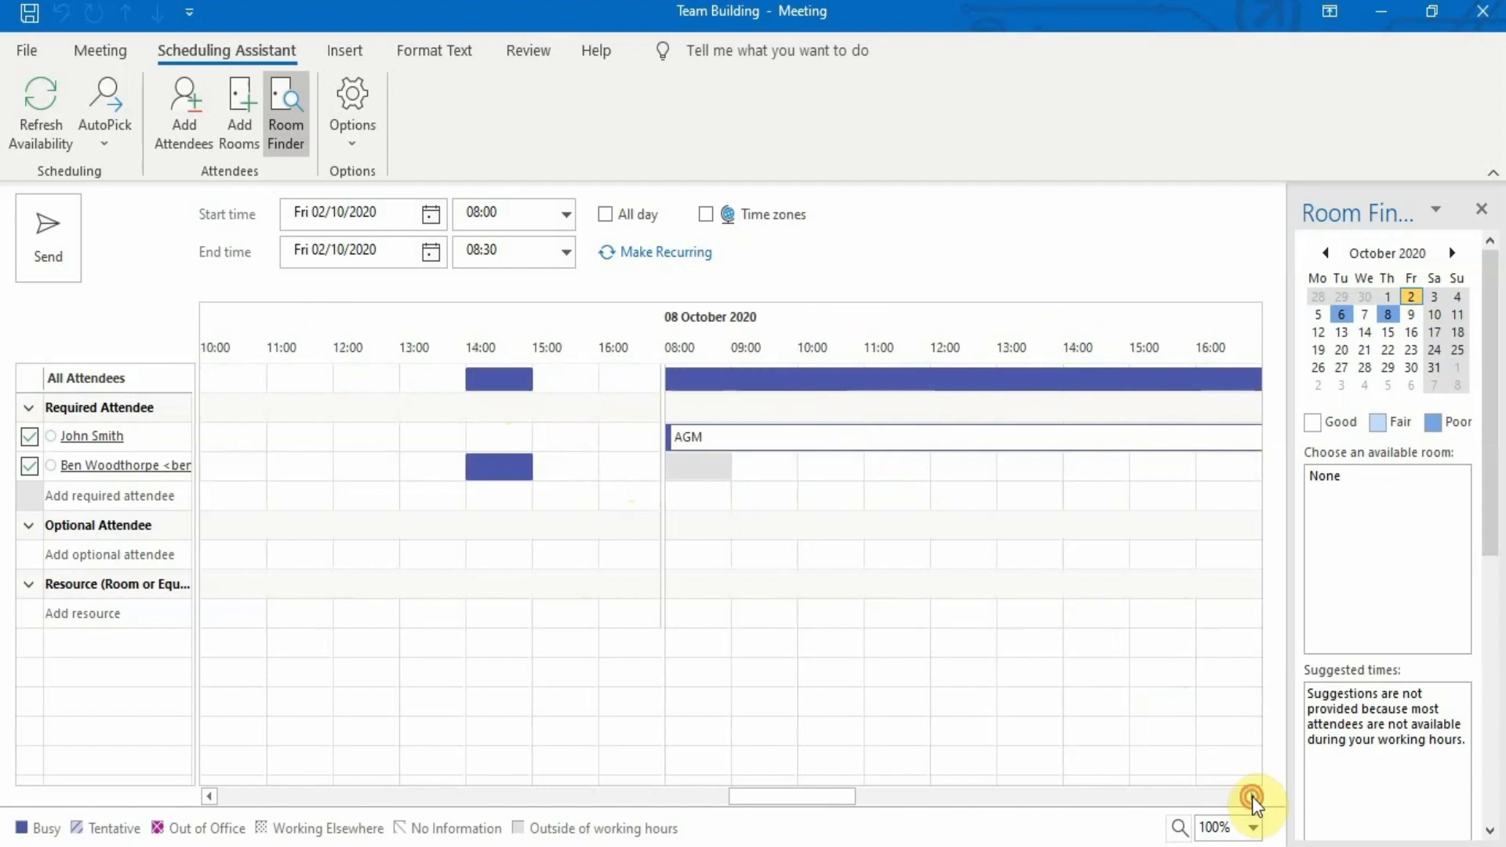
mouse_move(723, 447)
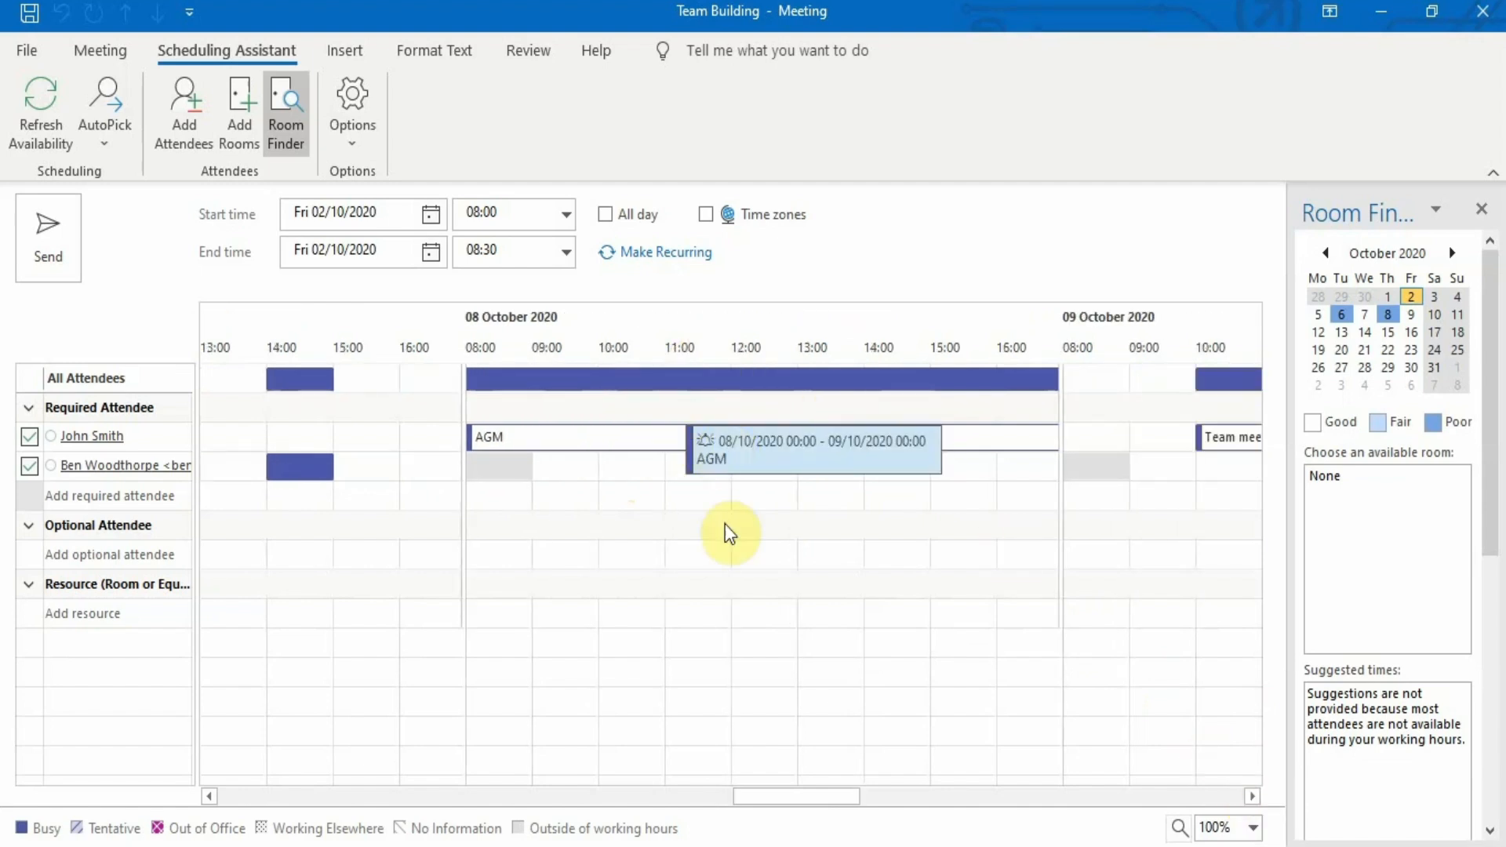
click(1252, 796)
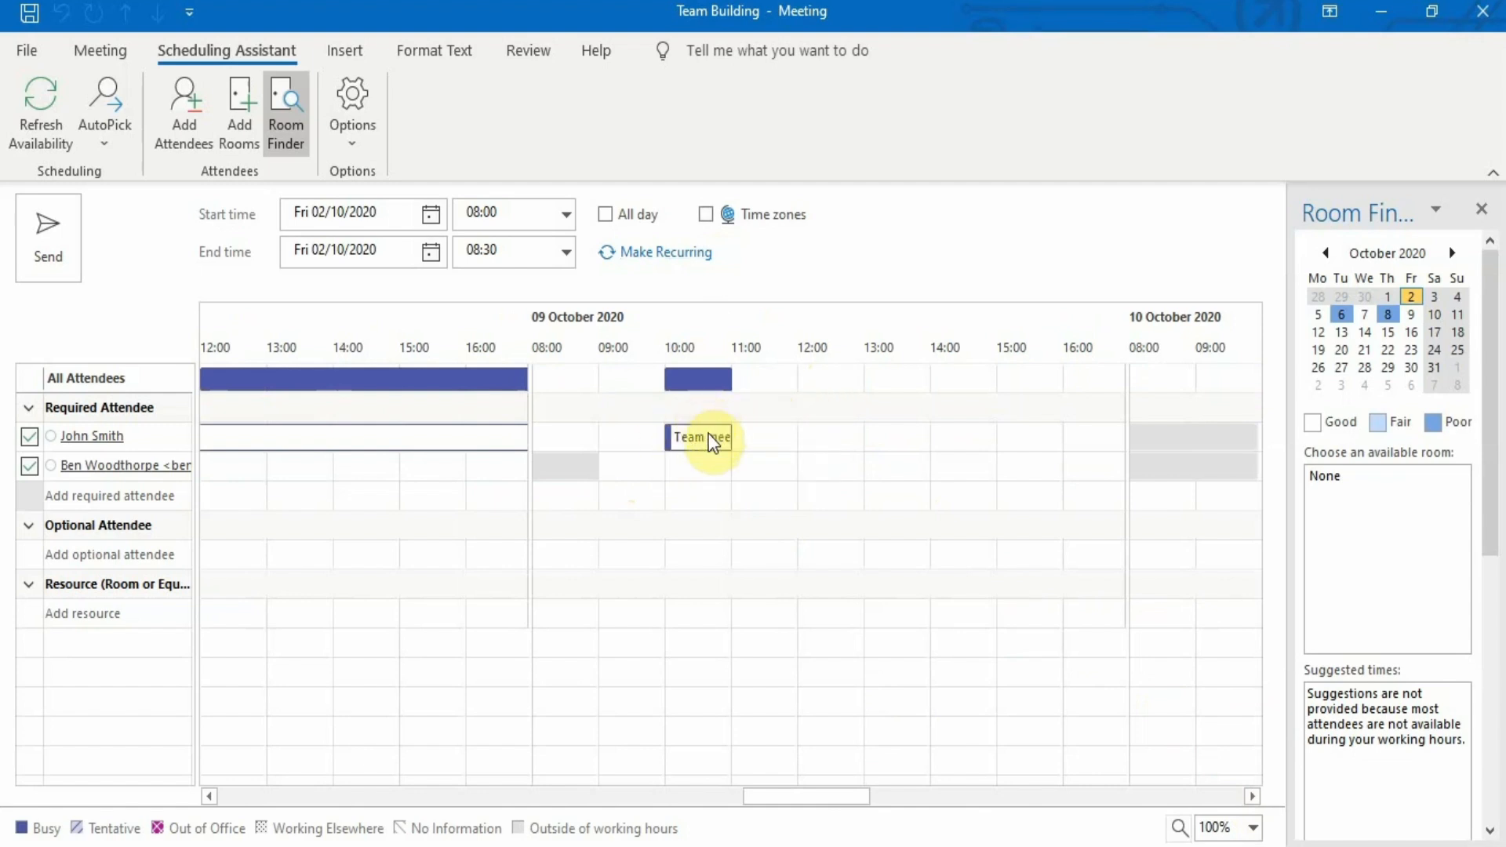
- Schedule the meeting for Monday 5 October 2020 from 12:00 to 14:00 in the availability grid and return to the invitation details
drag(830, 794, 793, 790)
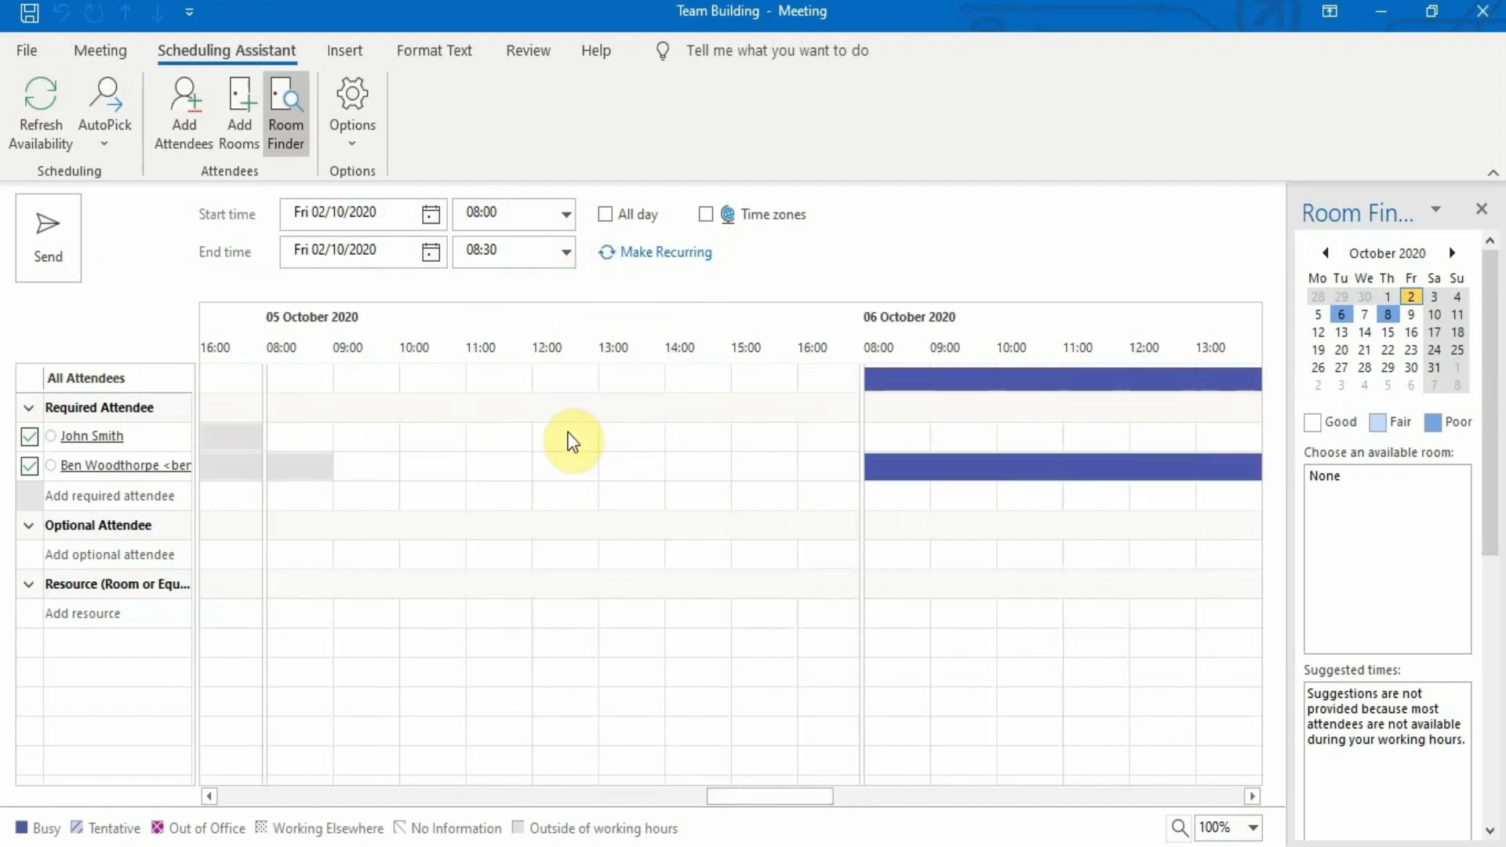
drag(547, 438, 655, 450)
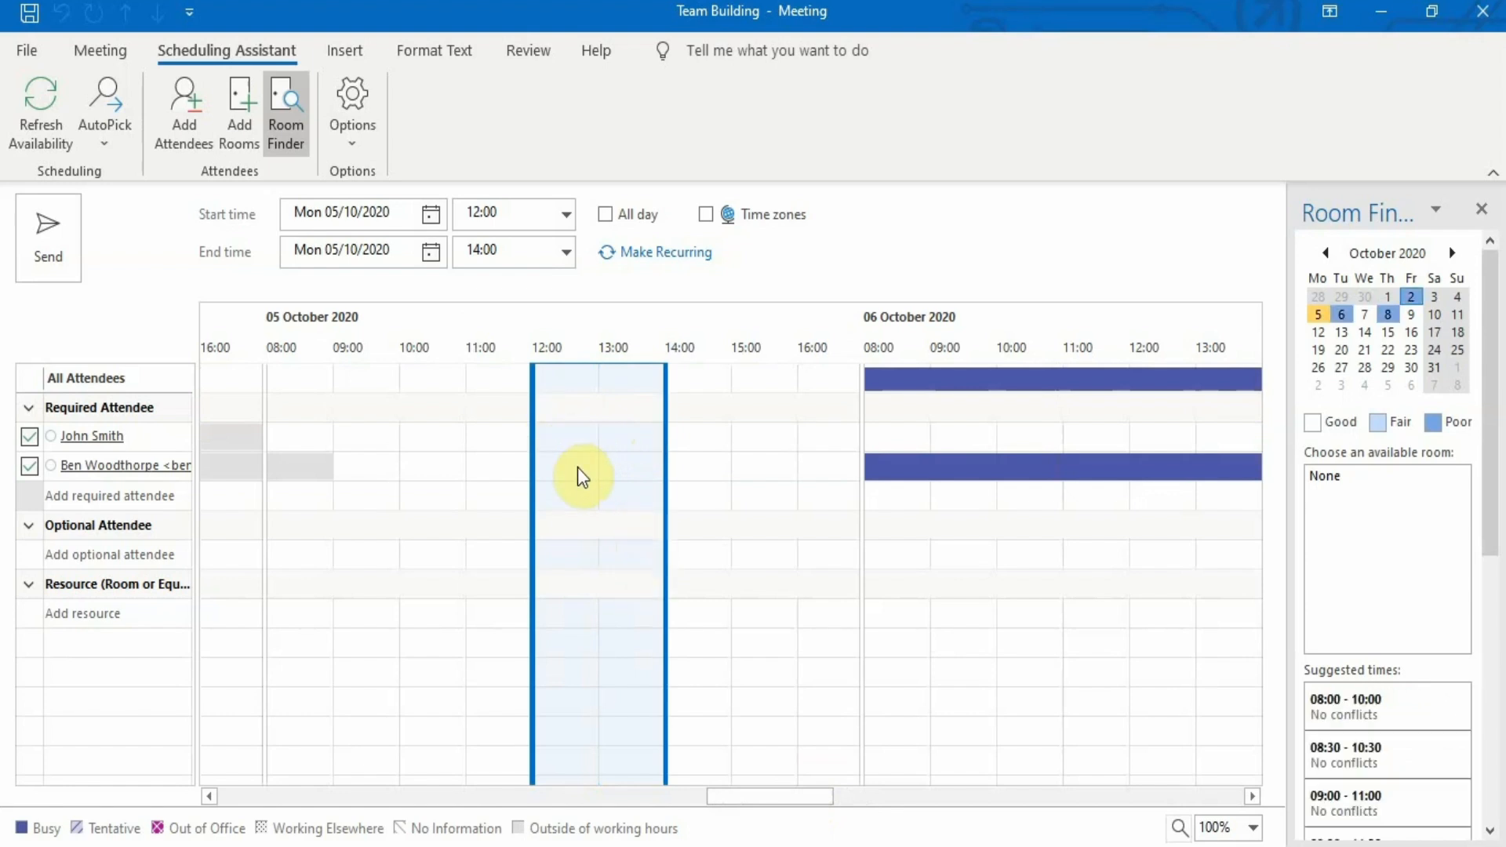
drag(555, 440, 640, 473)
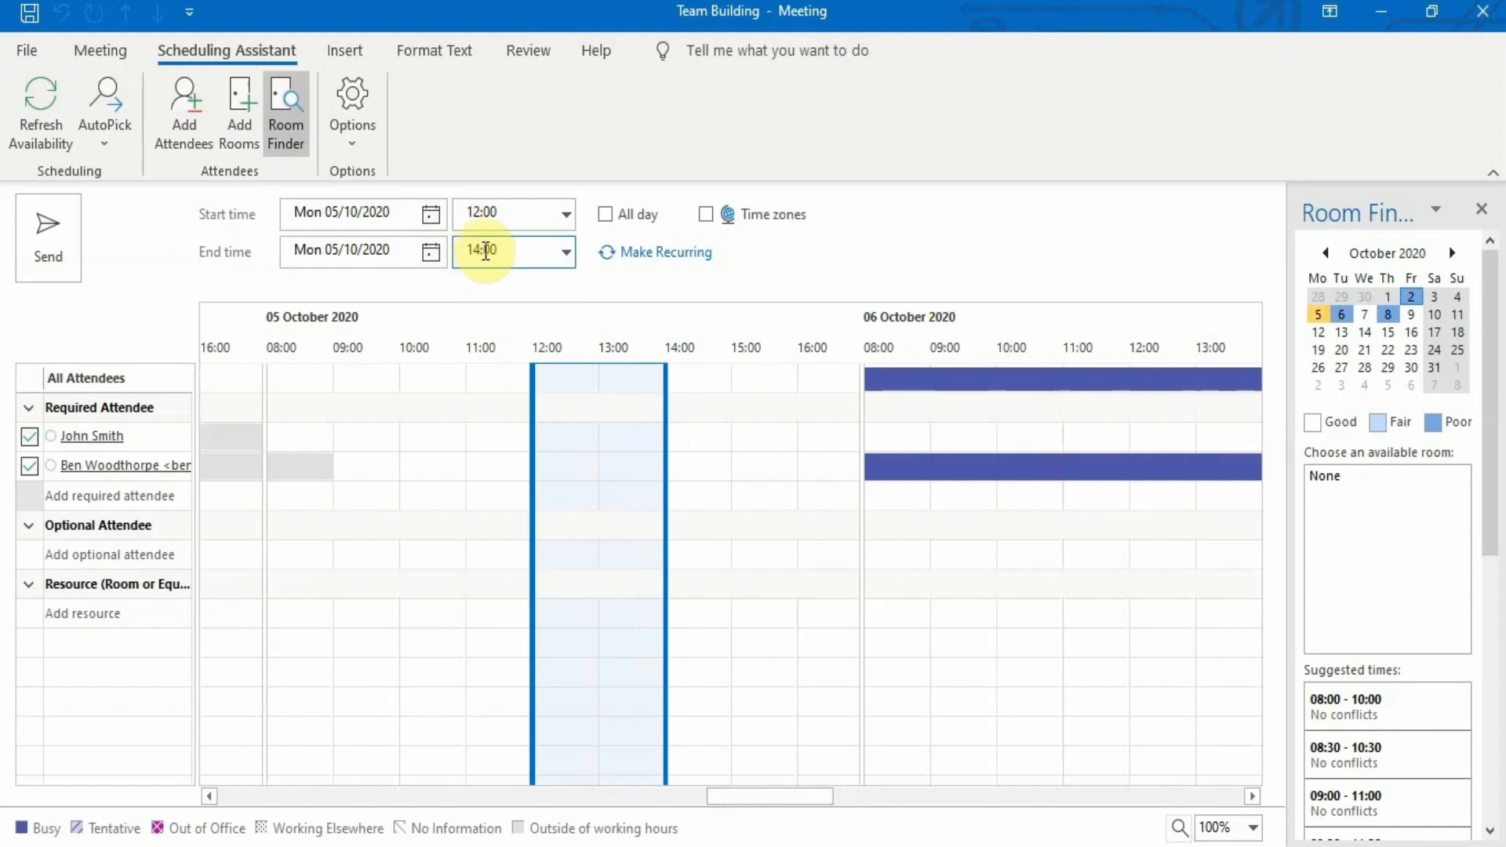
click(101, 52)
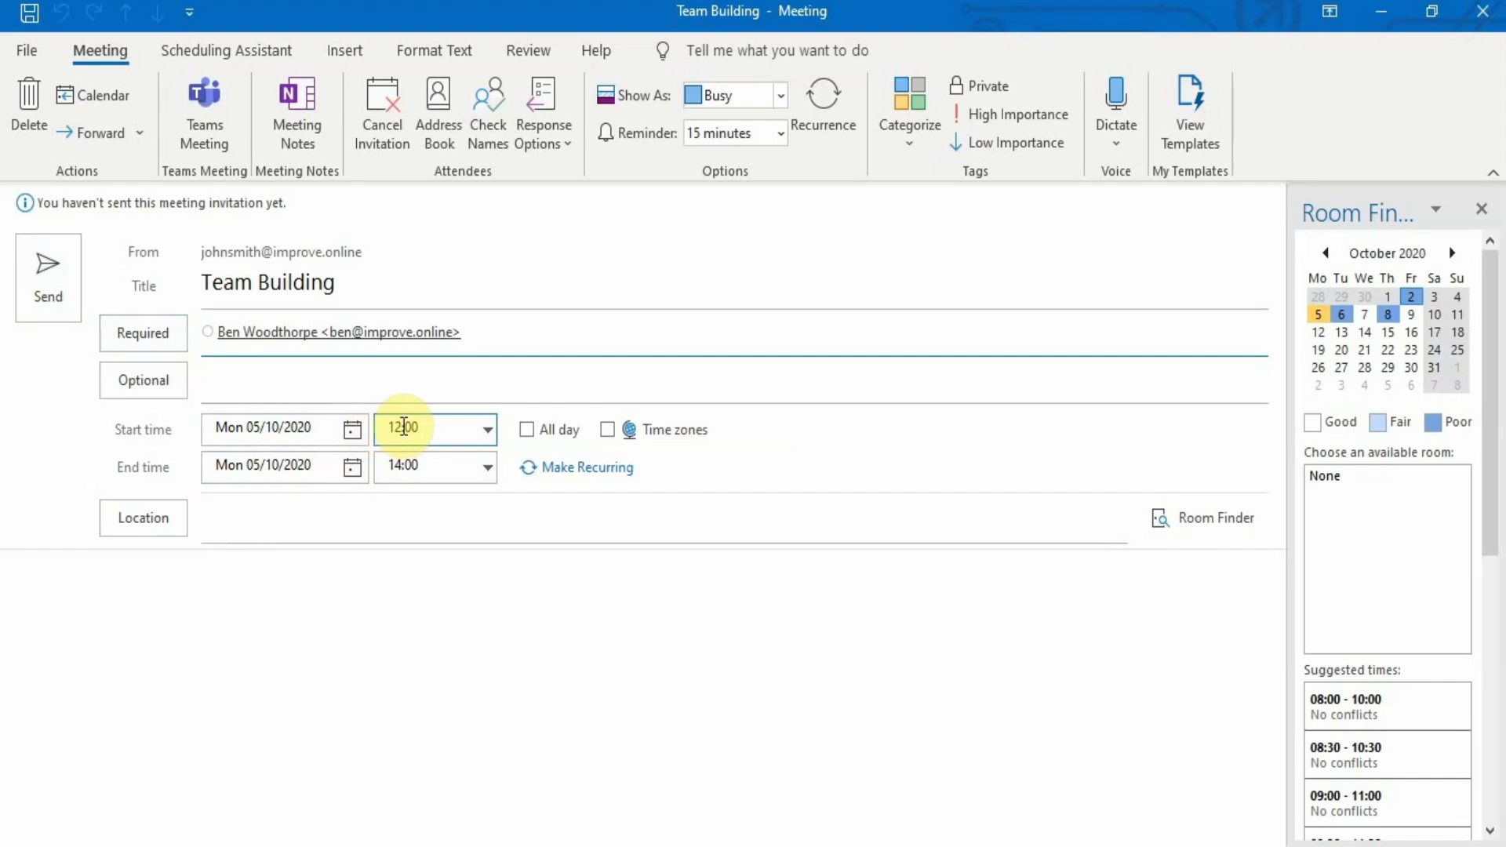
click(213, 50)
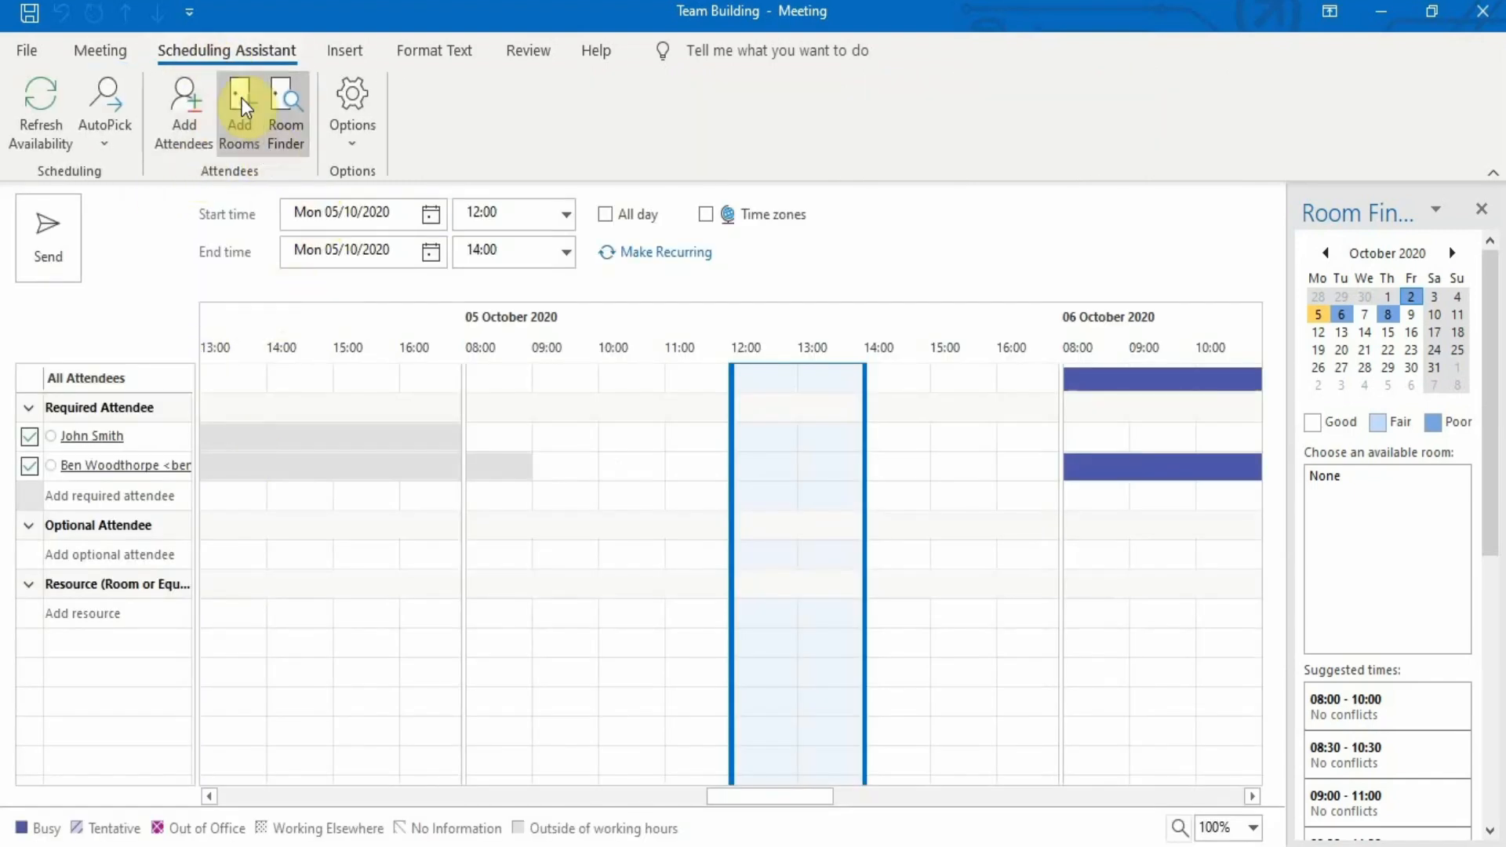
click(183, 124)
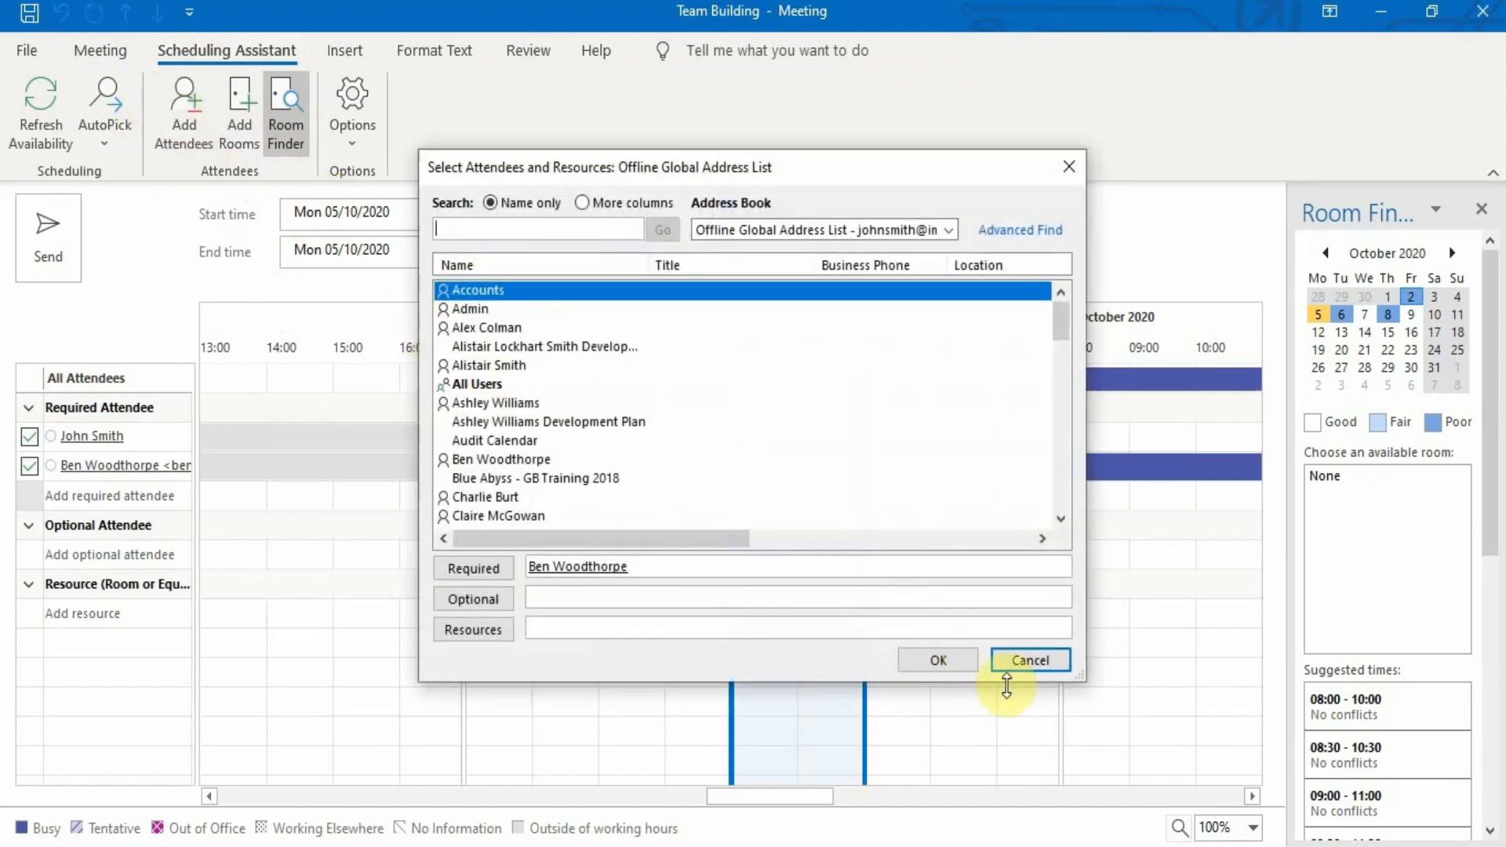
click(1030, 660)
click(99, 50)
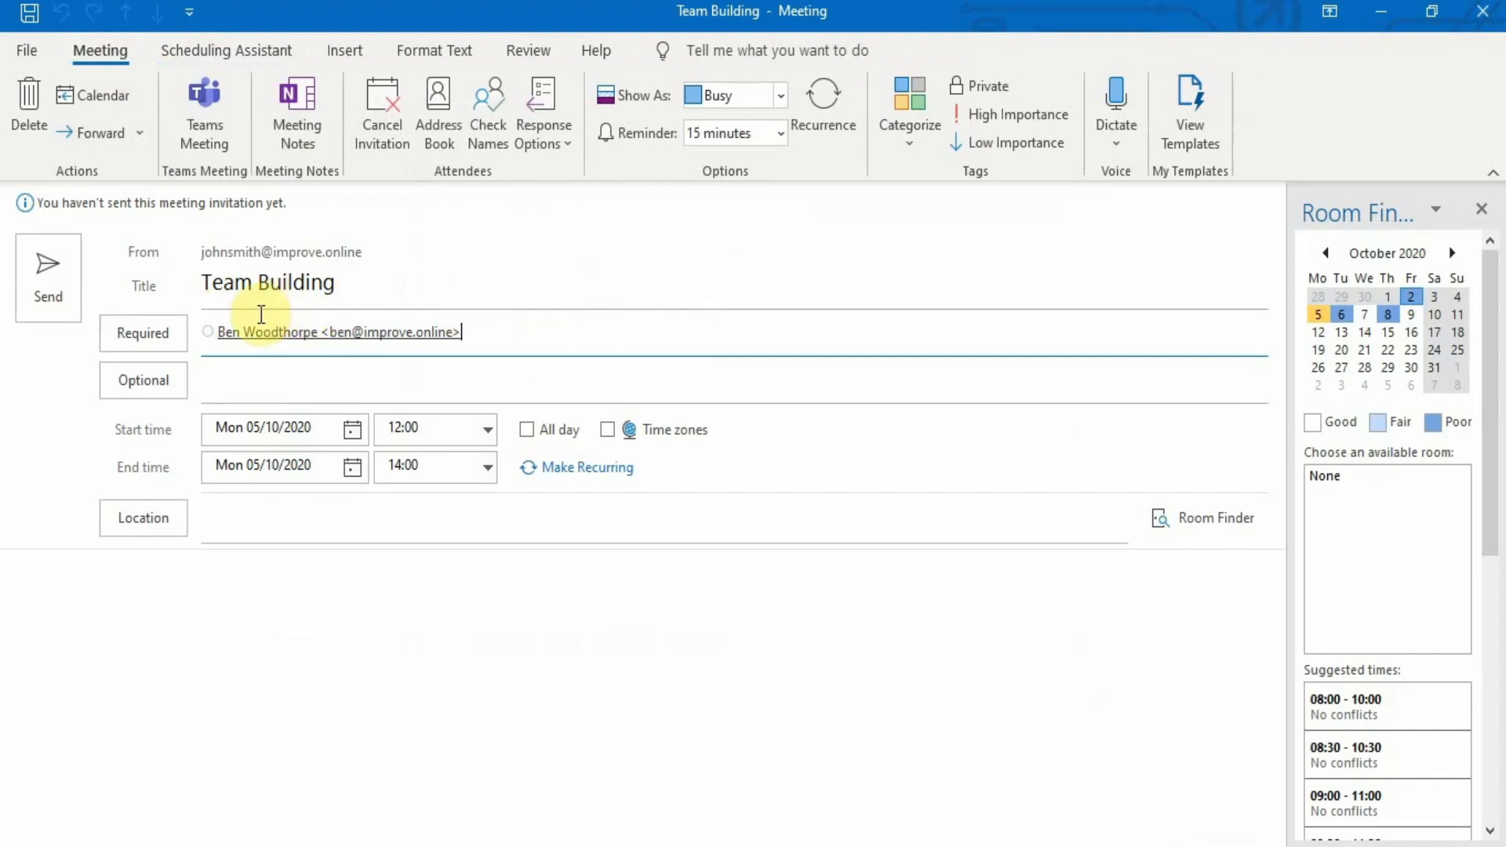
click(468, 330)
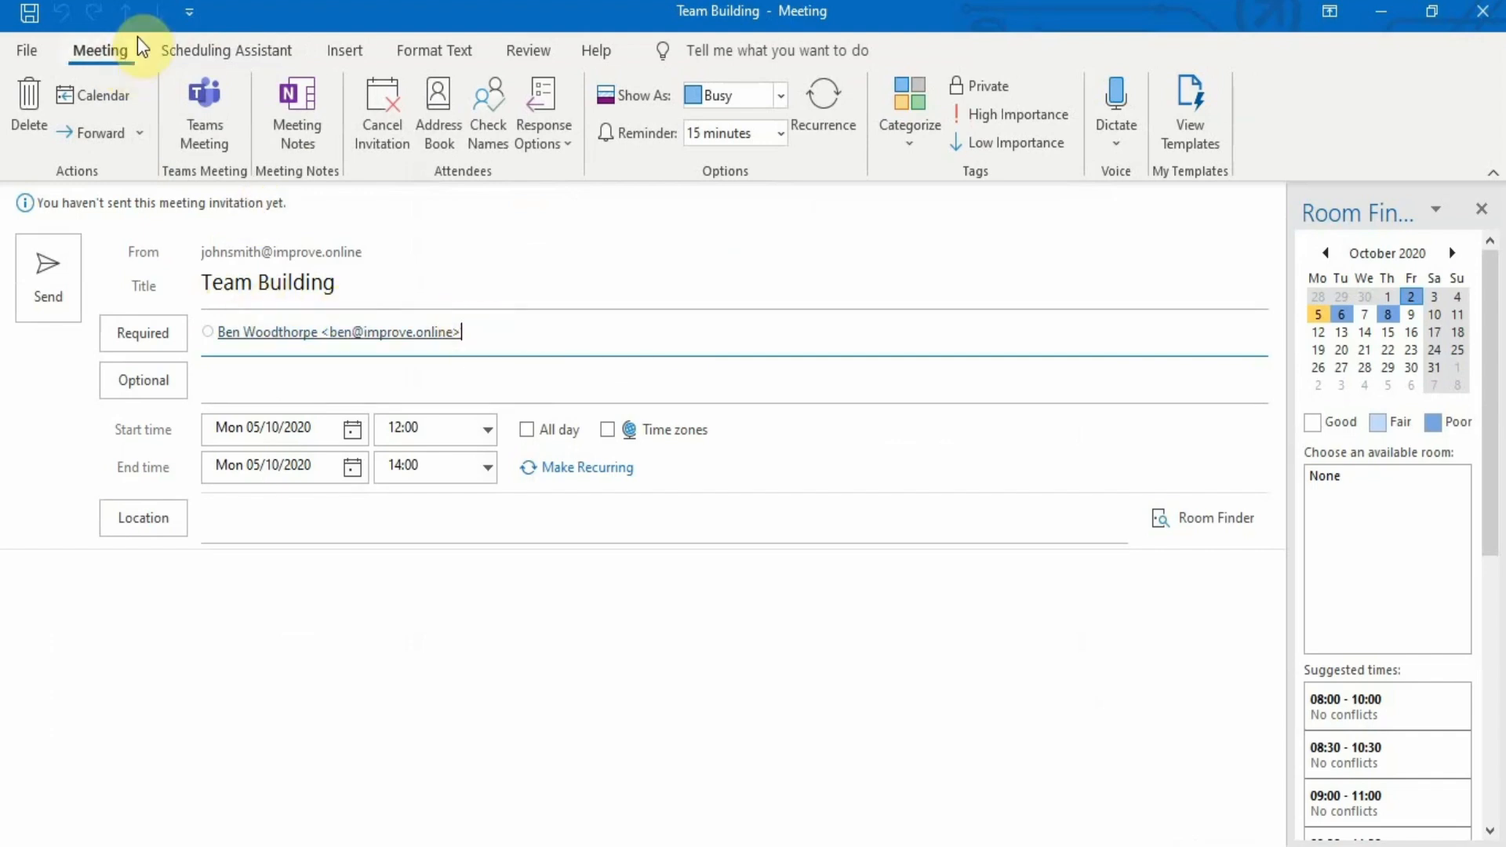
click(226, 50)
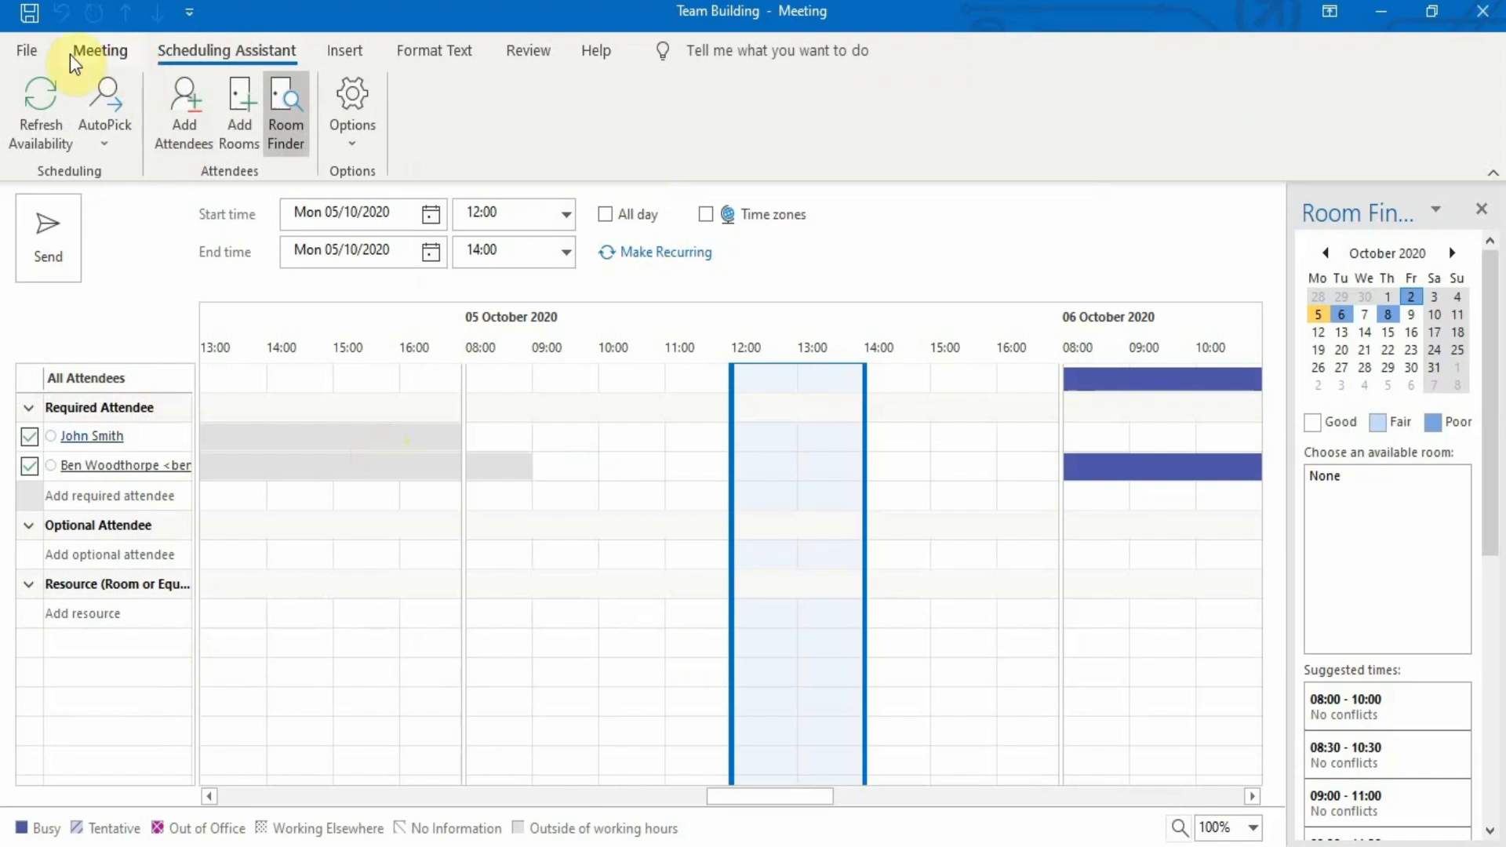
- Return to the invitation details and send the Team Building request without a location
click(90, 52)
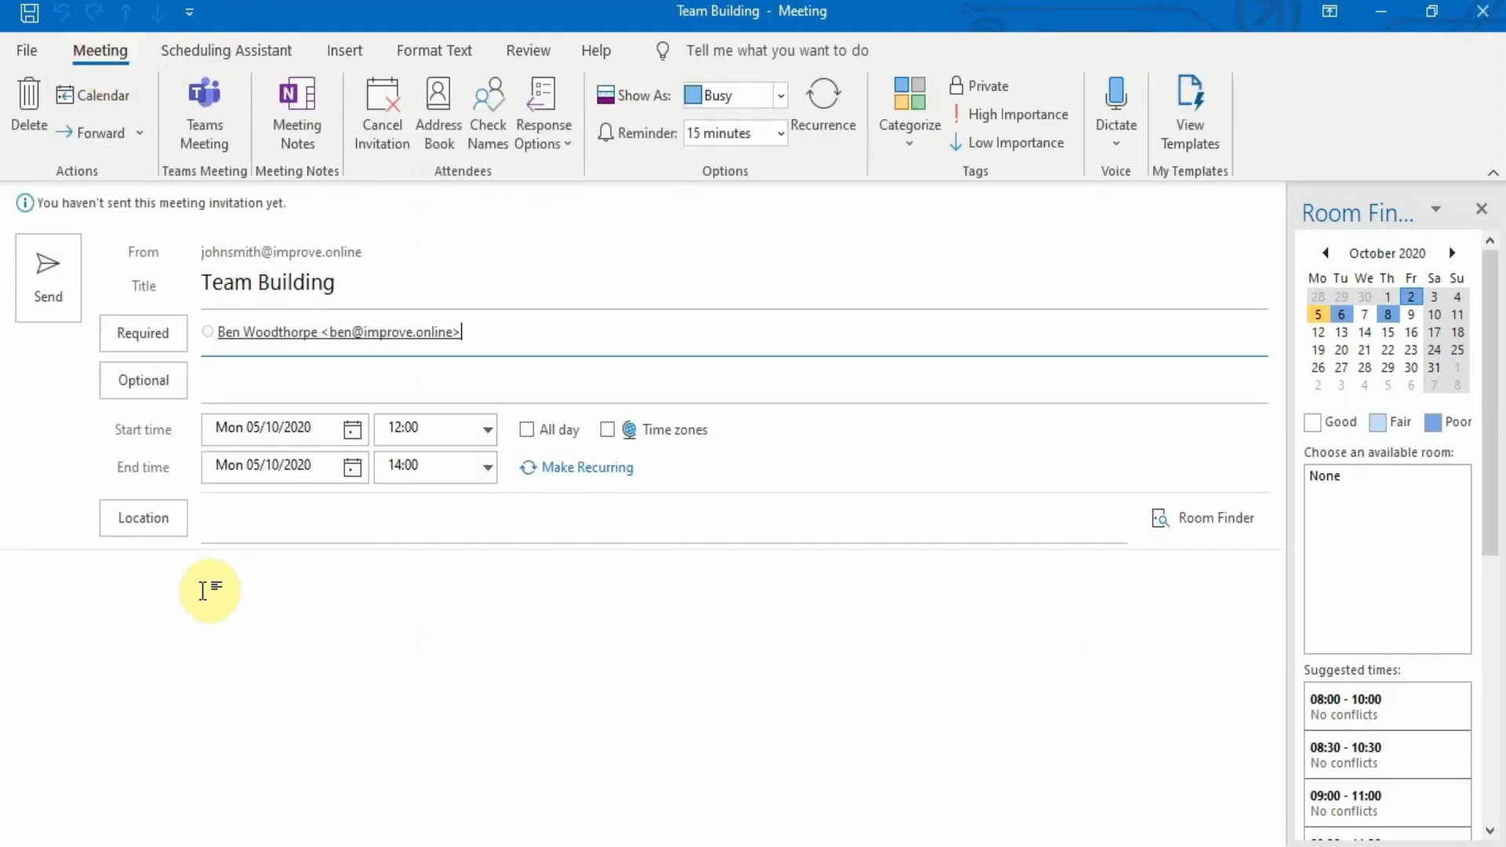
click(49, 283)
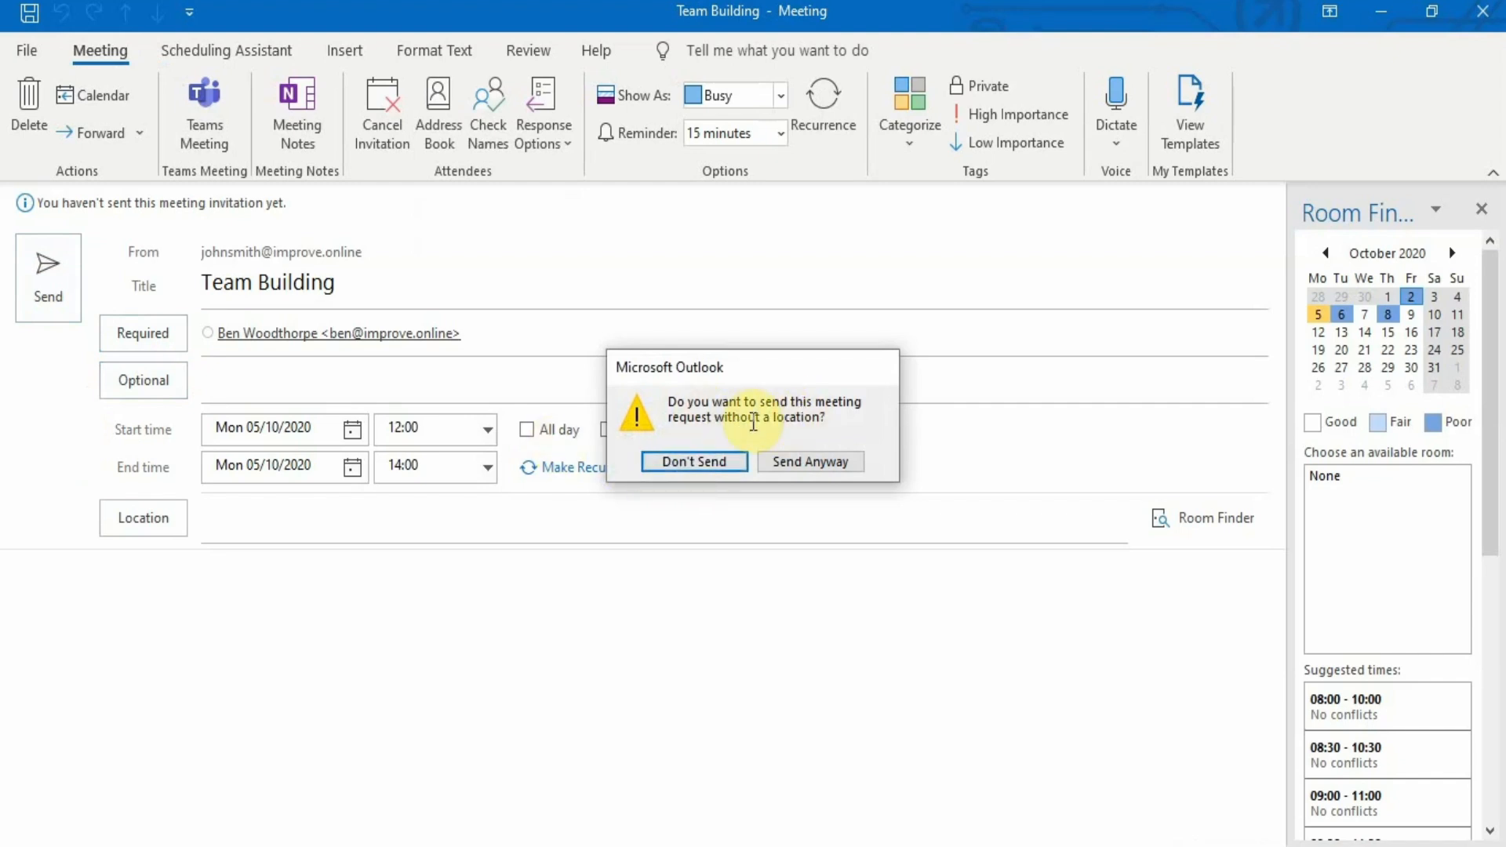
click(810, 466)
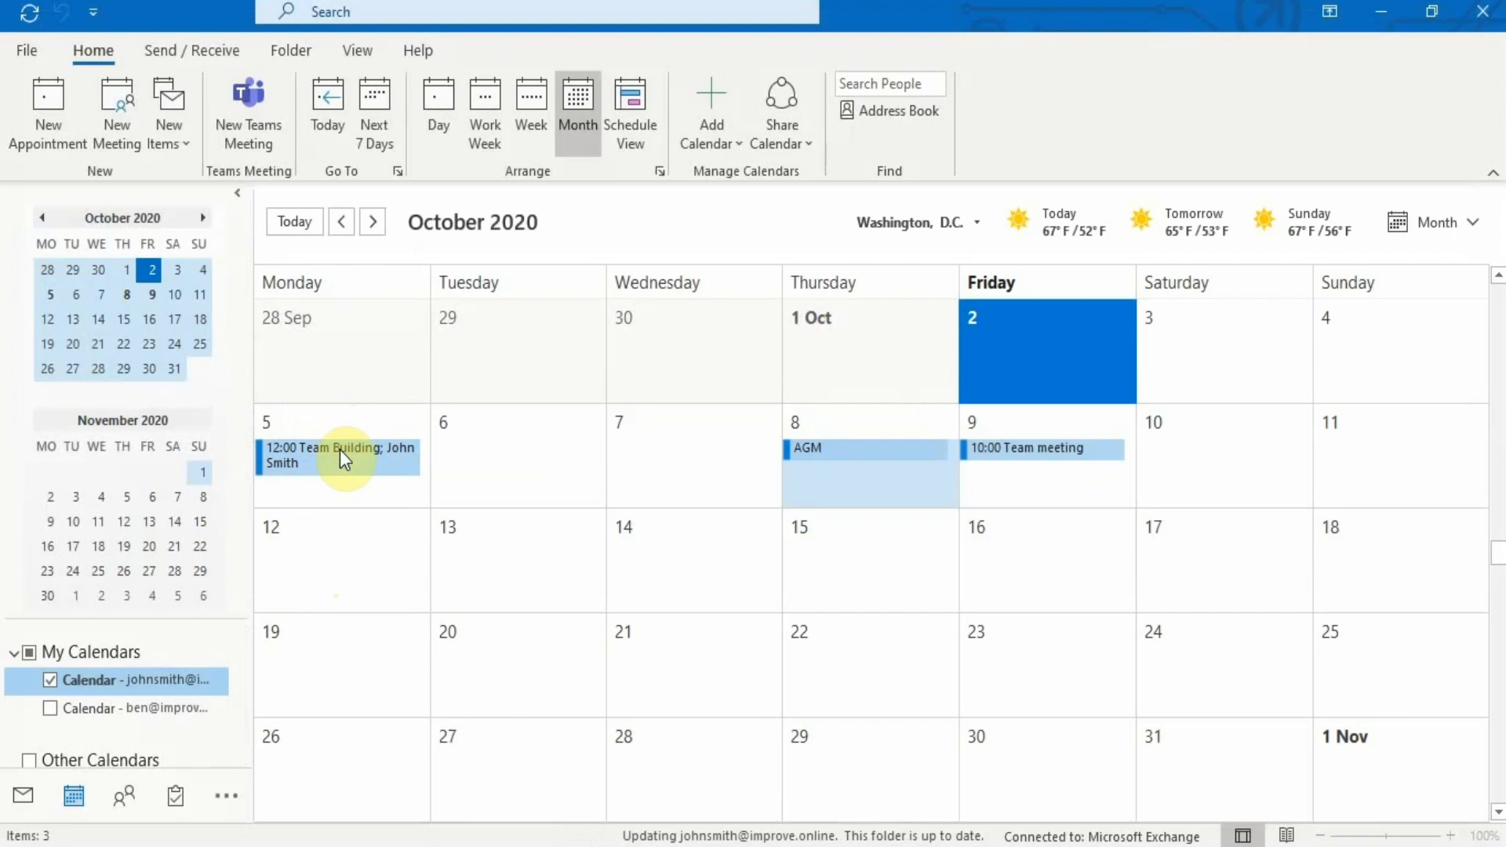
- Show only the invited attendee's calendar to check the Team Building entry, and switch back to the organiser's calendar
click(51, 706)
click(46, 681)
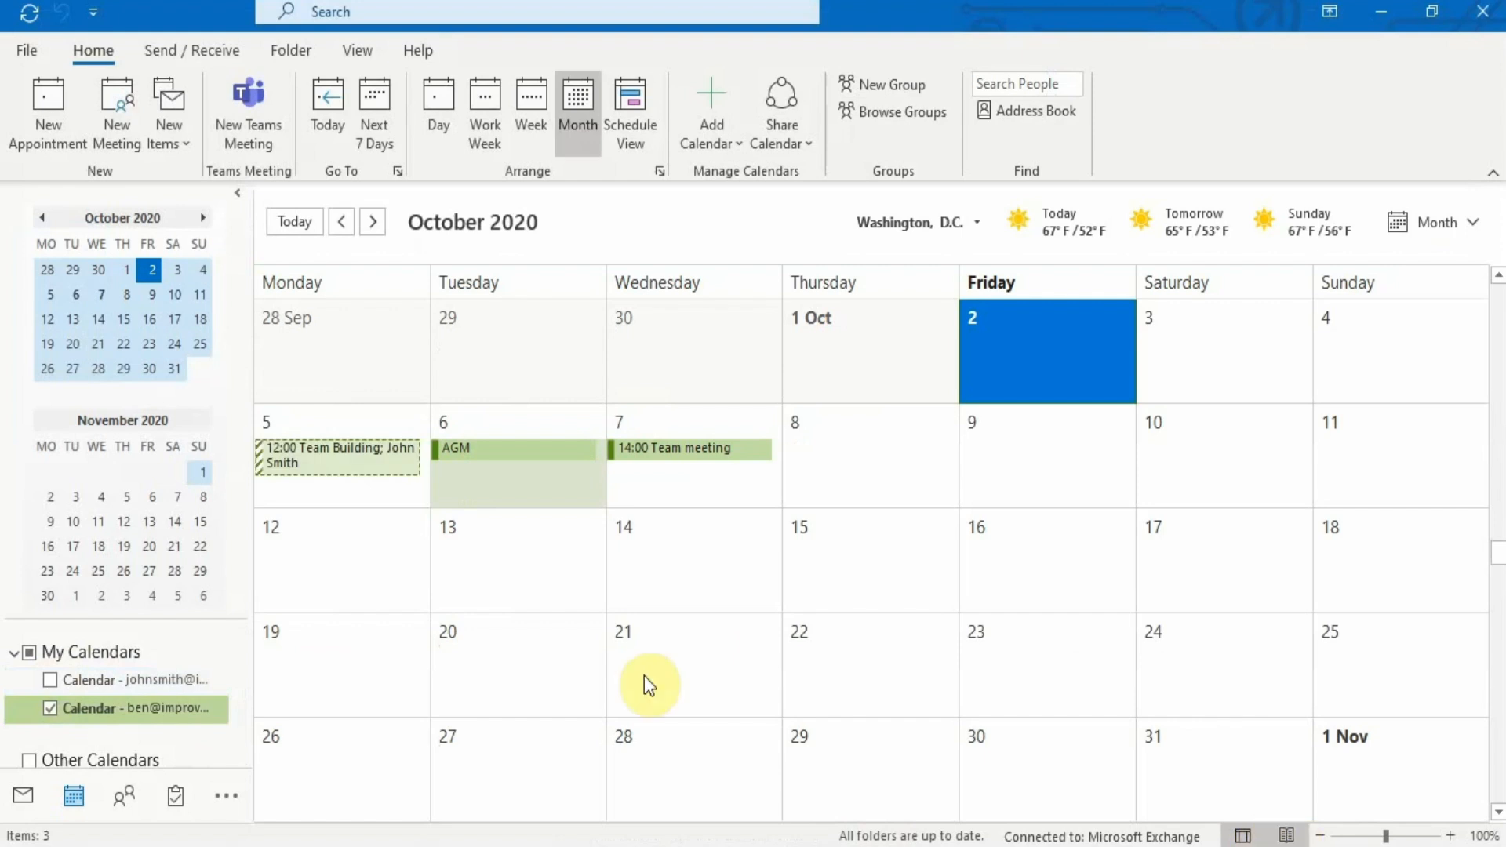
mouse_move(303, 459)
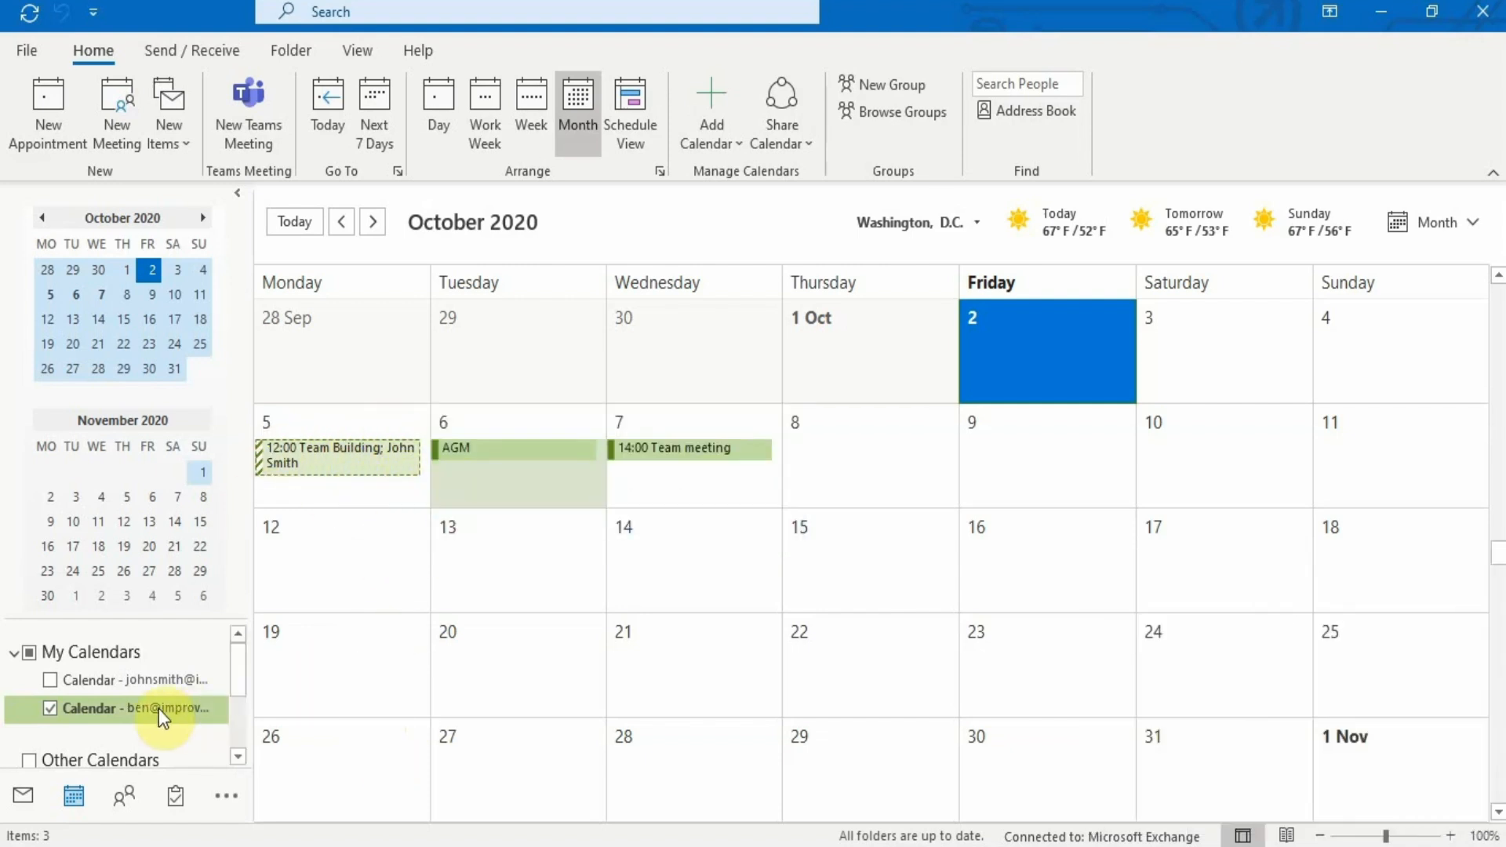
click(48, 708)
click(48, 681)
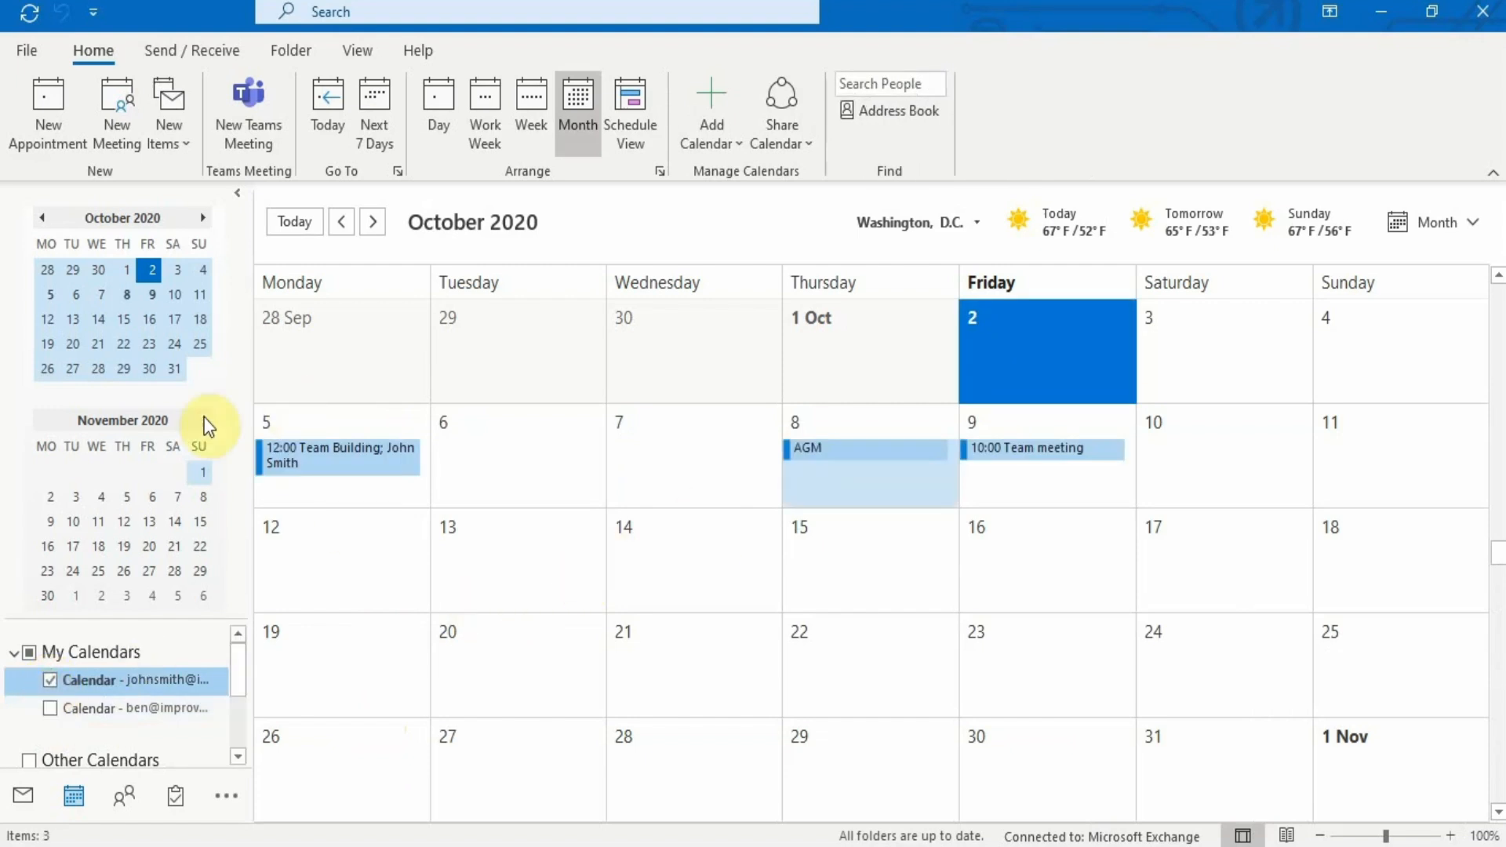
- Add an entry named "Christmas Do" on Wednesday 7 October directly in the month view
click(645, 459)
click(650, 447)
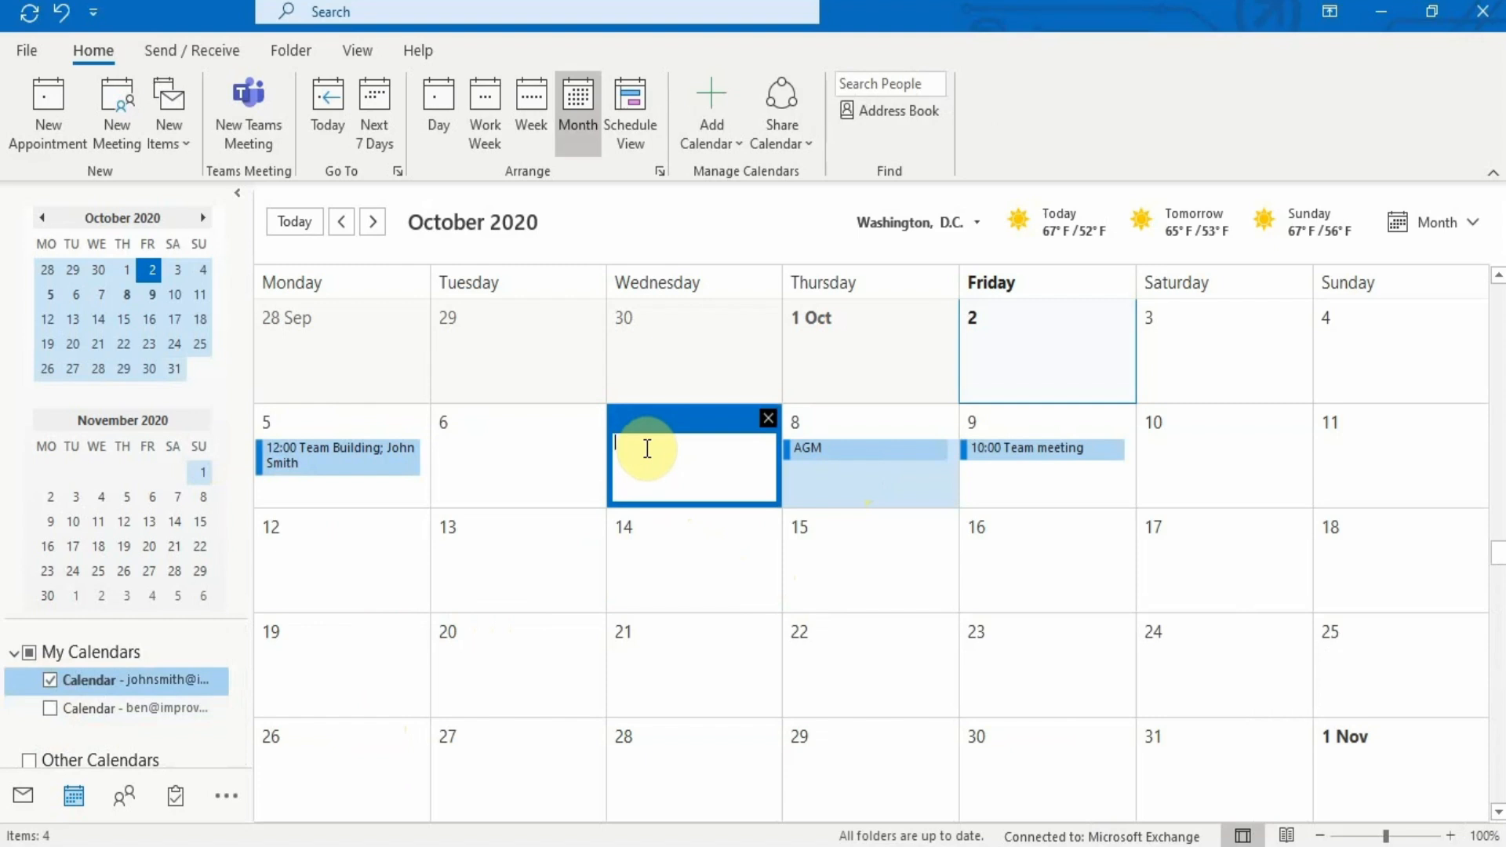
text(Christmas Do)
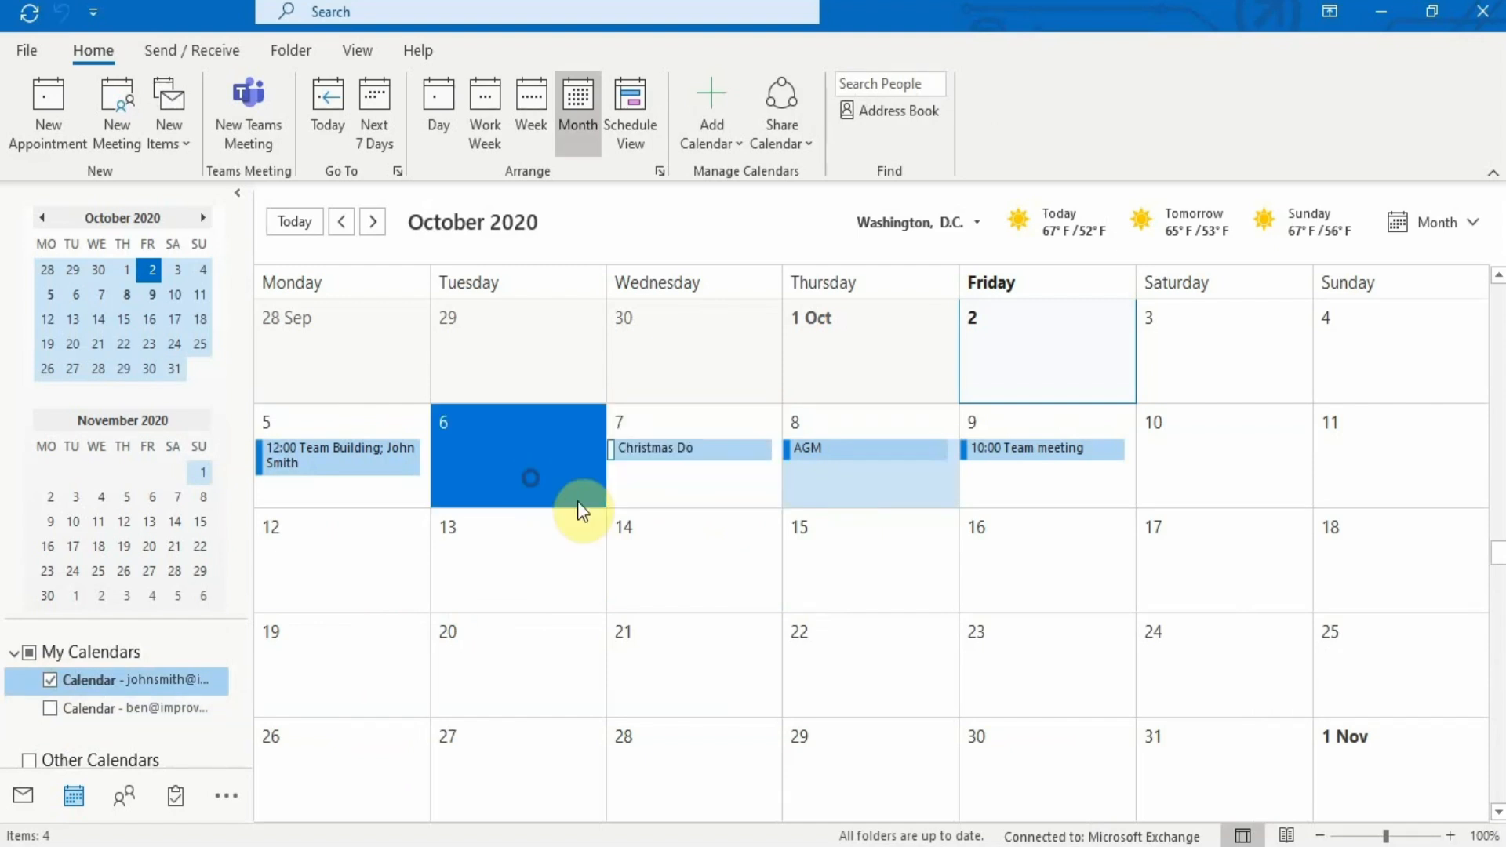
- Open the Christmas Do event to check its availability status, and close it without changes
double_click(666, 447)
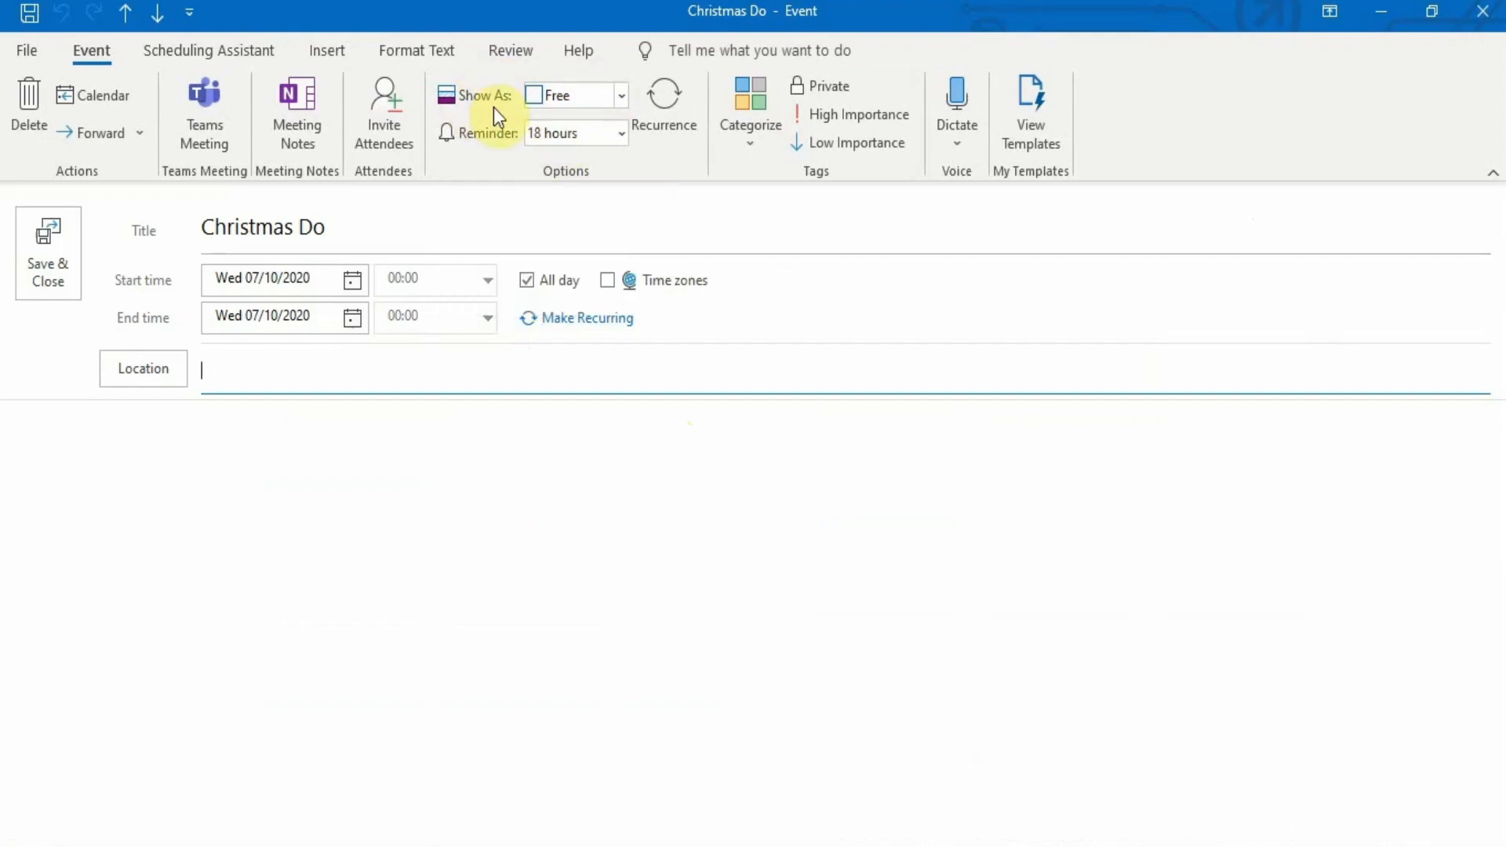
click(1497, 9)
click(627, 676)
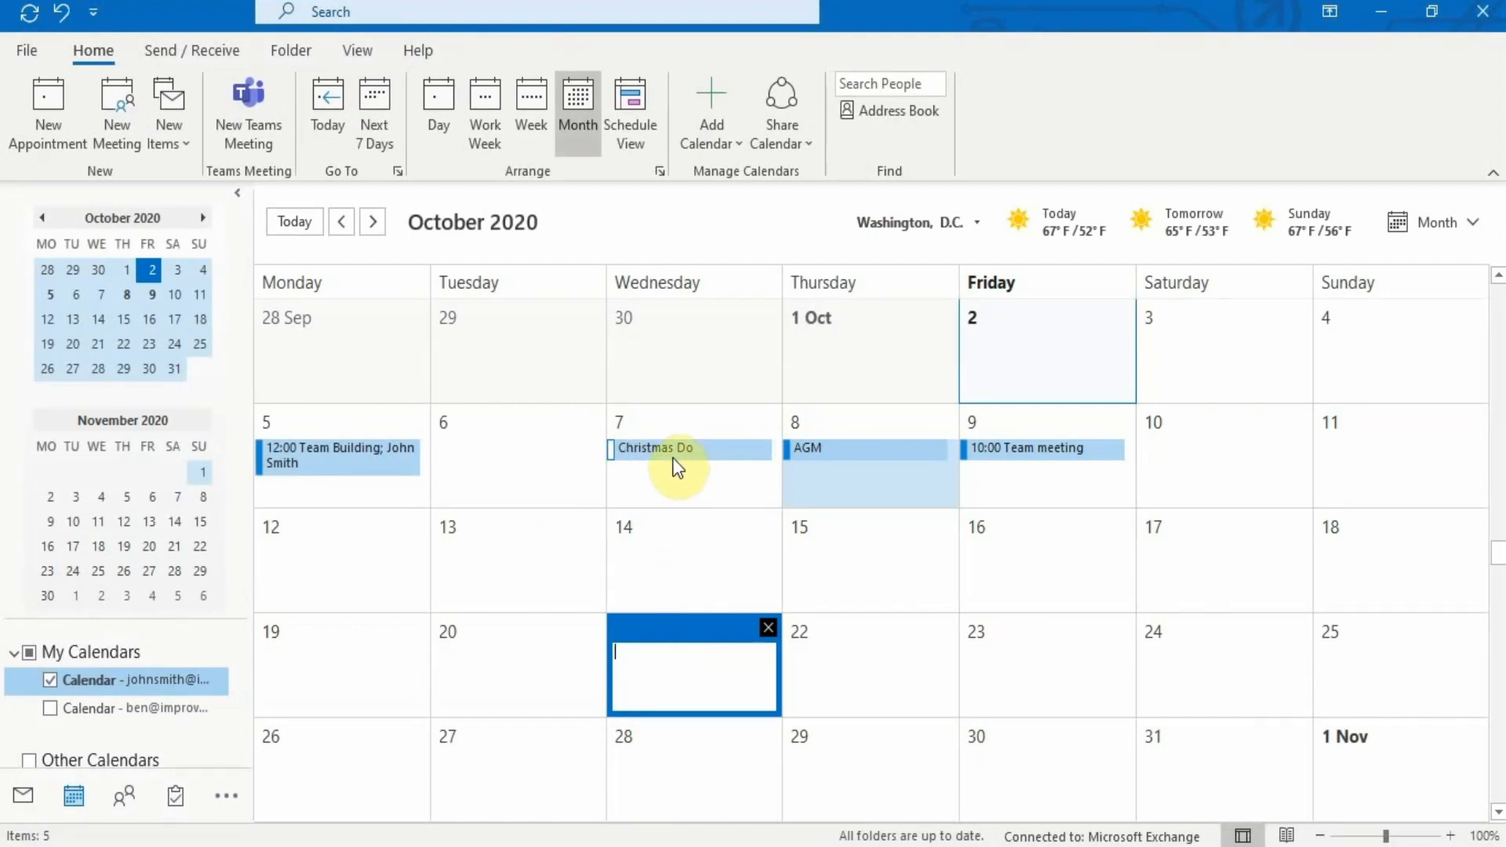
- Set the Christmas Do event on Wednesday 7 October to show as Busy and save the change
click(715, 455)
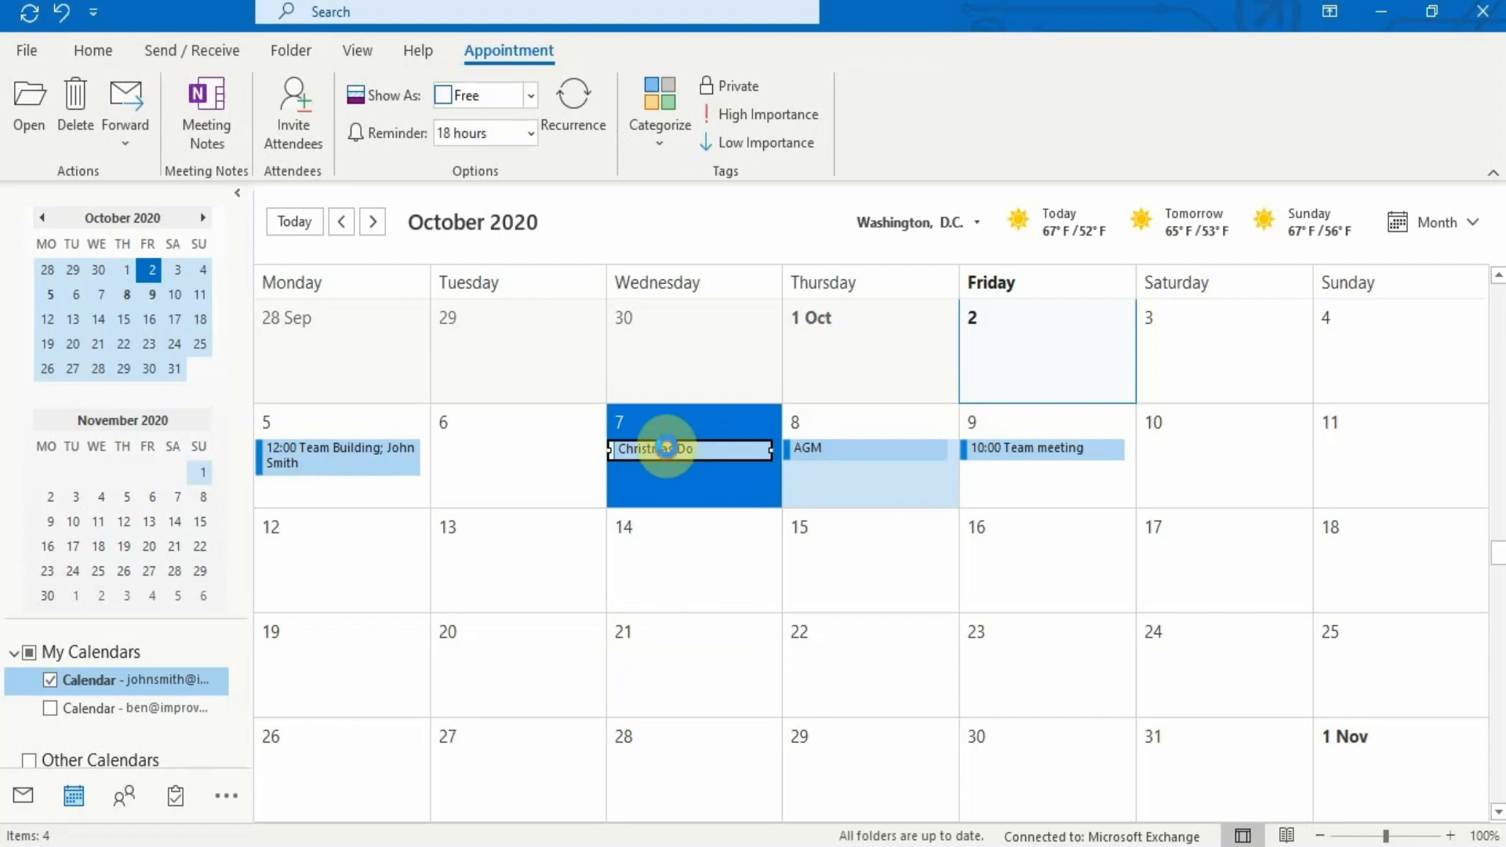
double_click(666, 448)
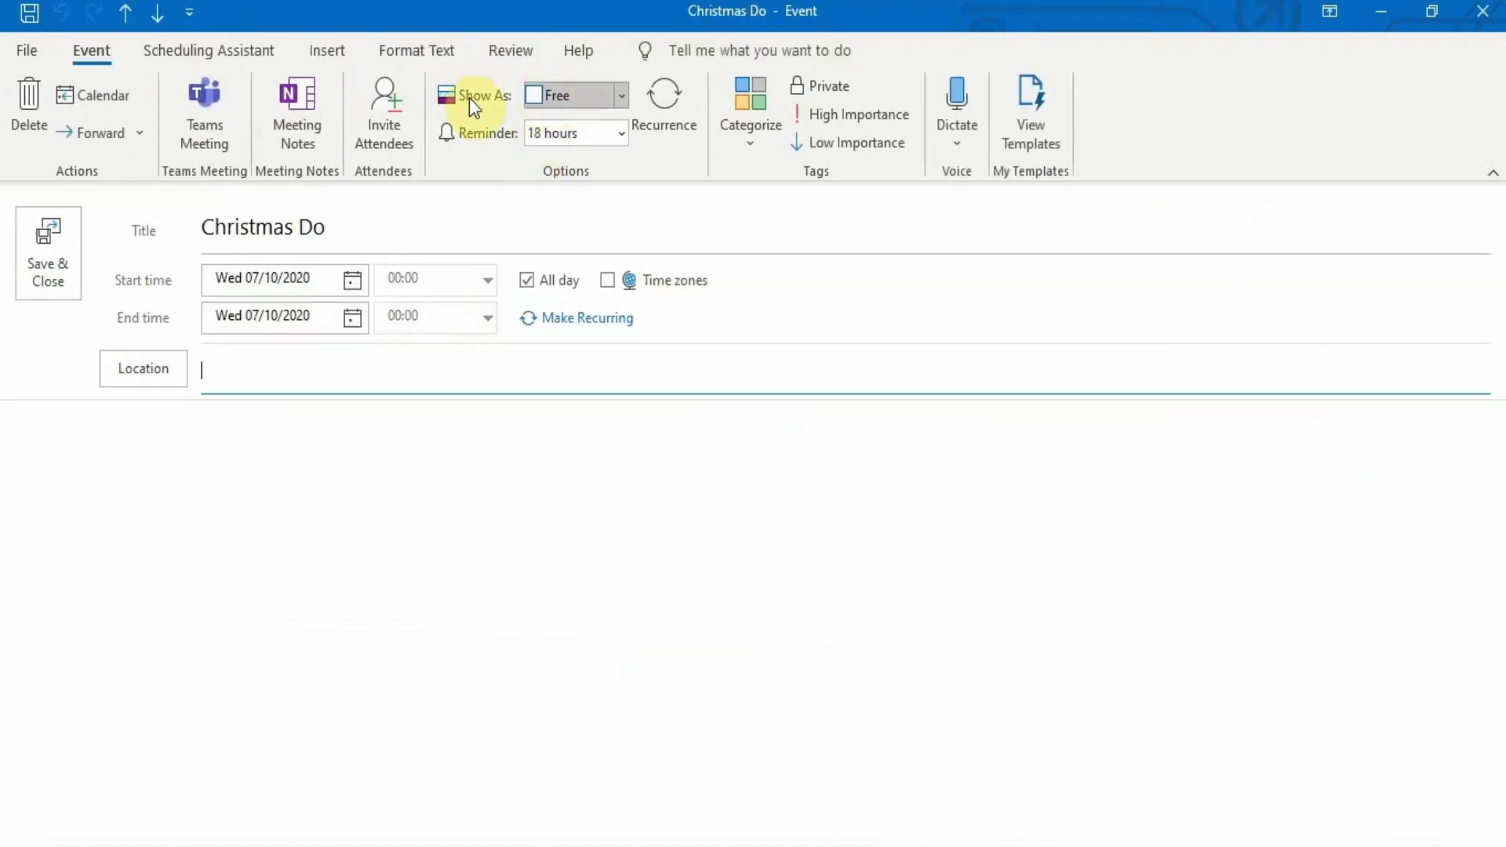
click(621, 97)
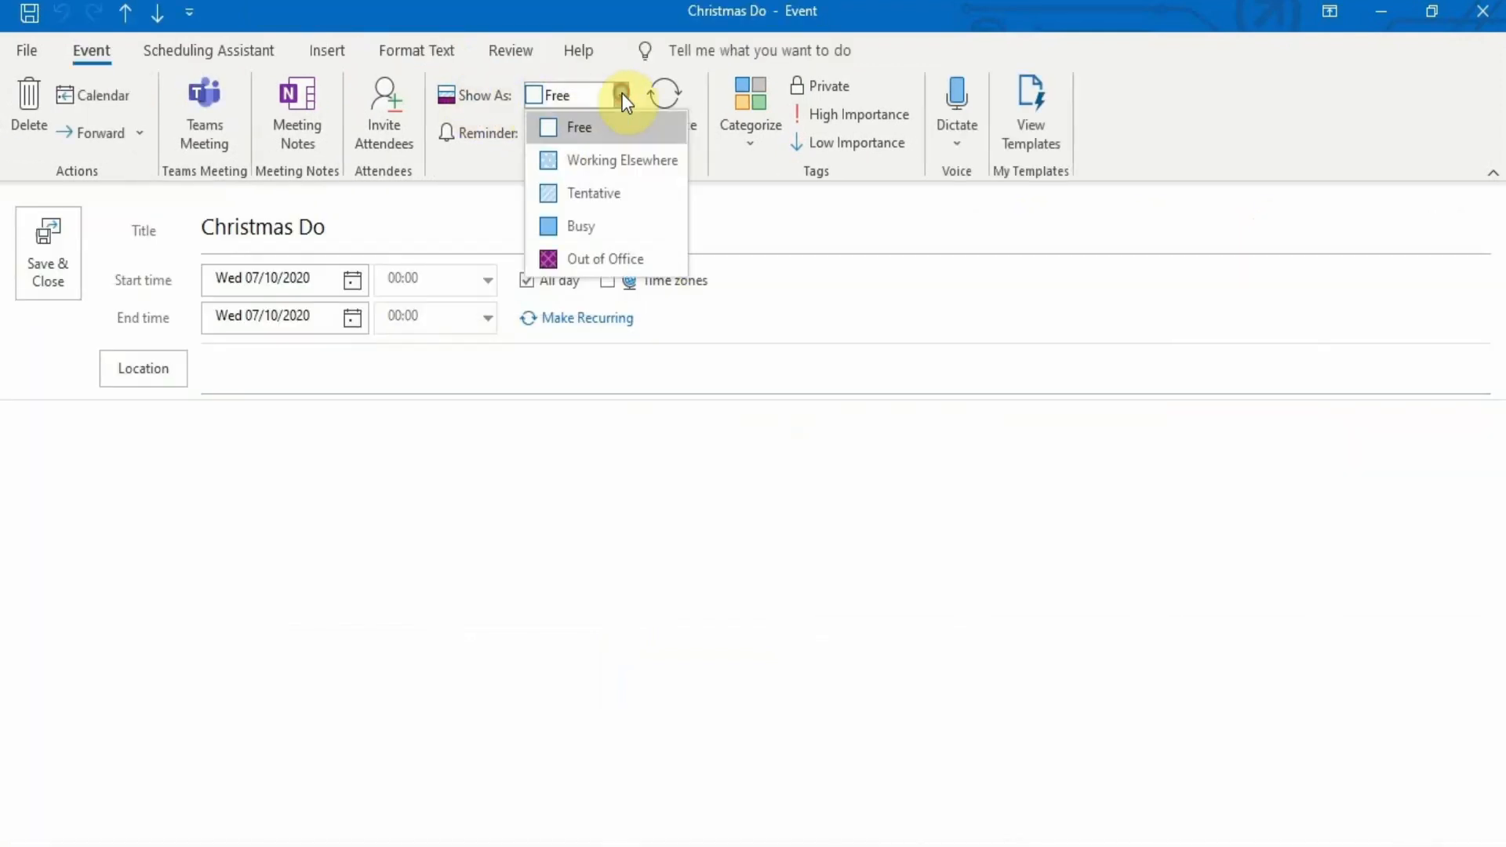
click(580, 224)
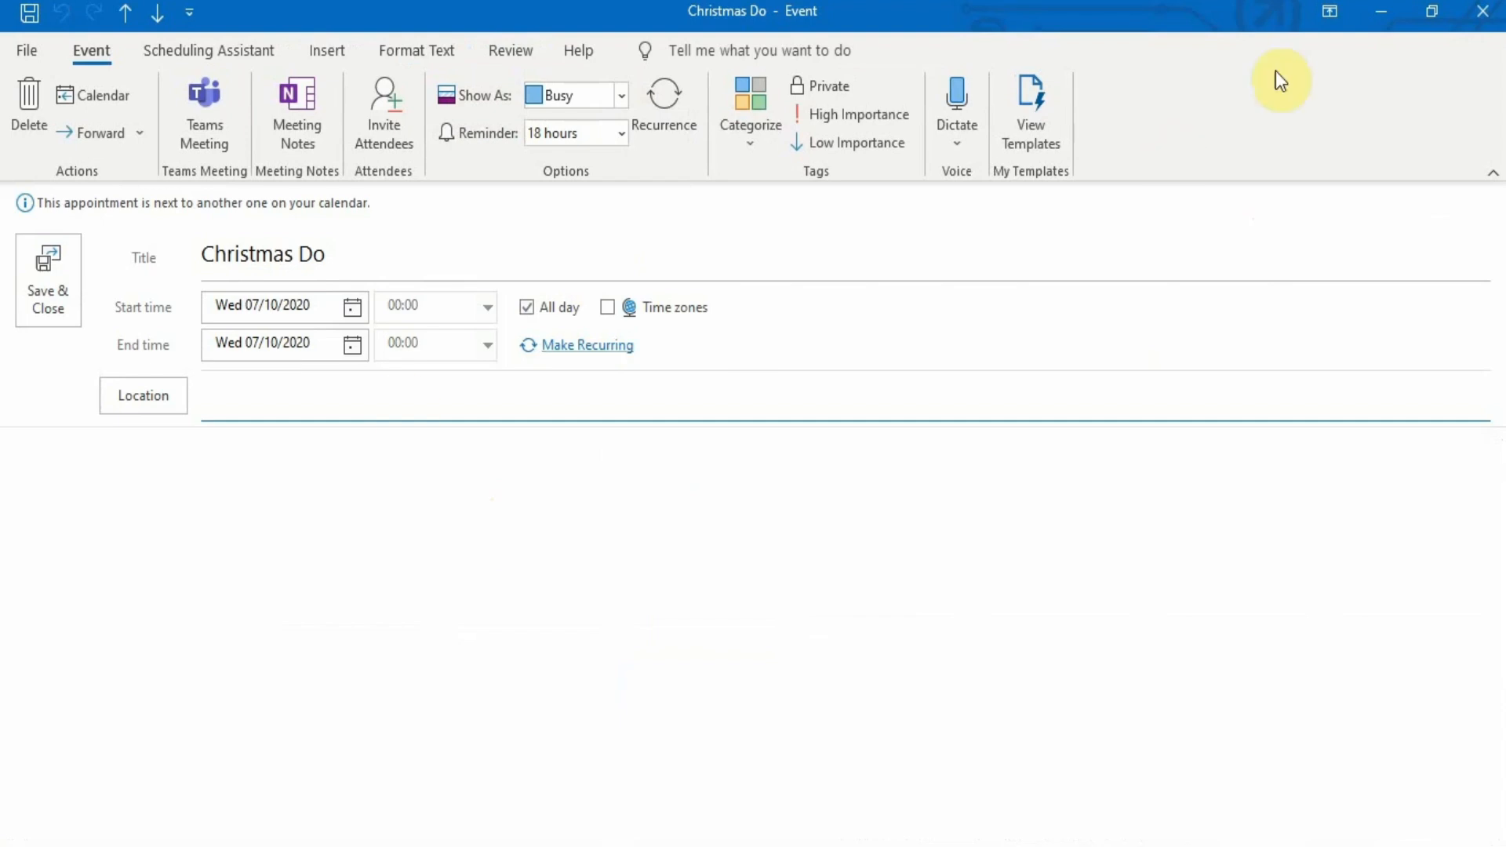
click(1478, 11)
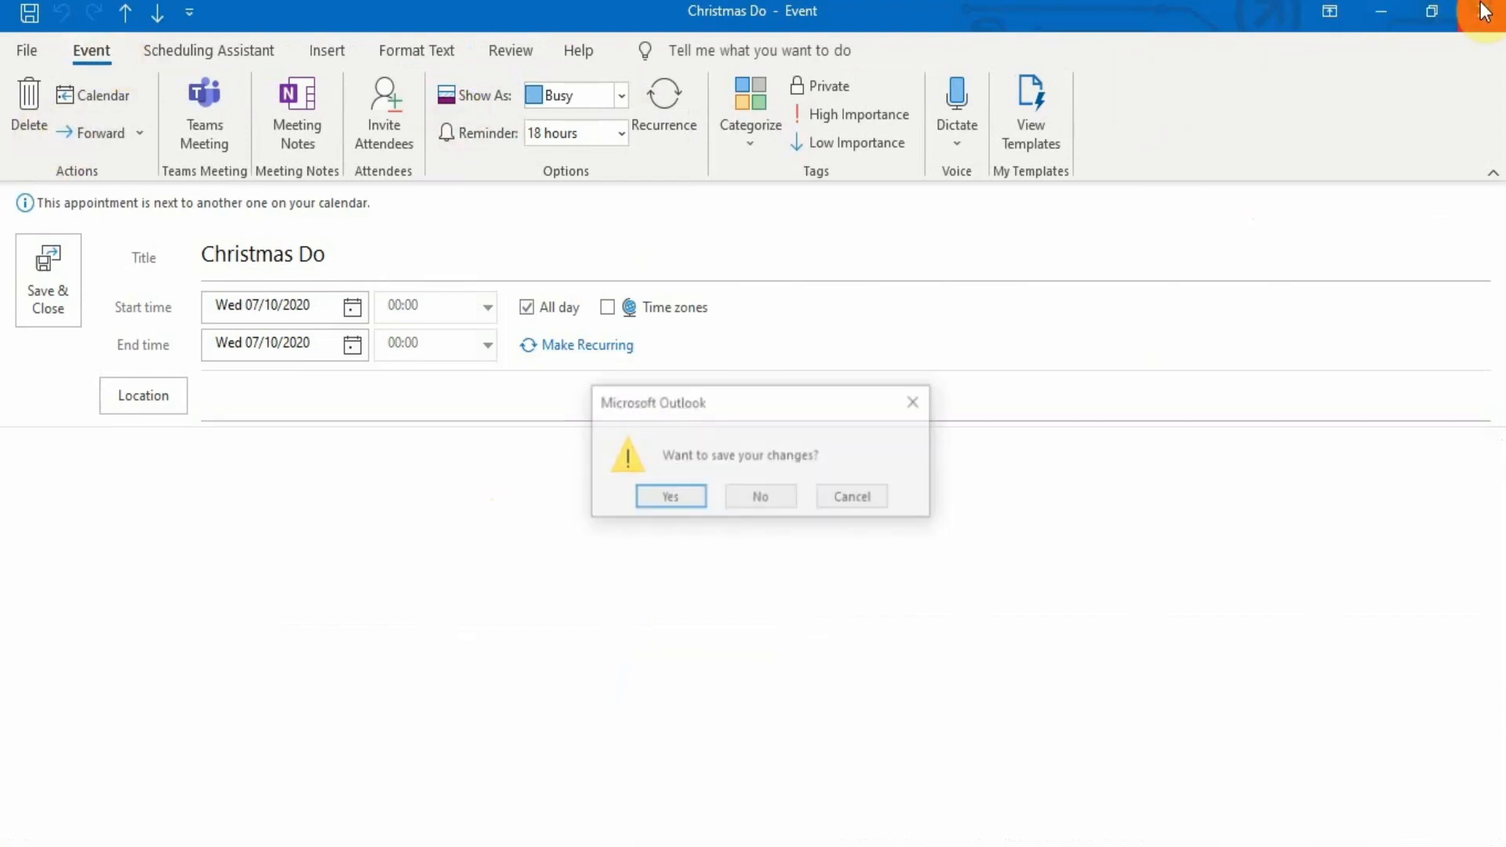
click(659, 501)
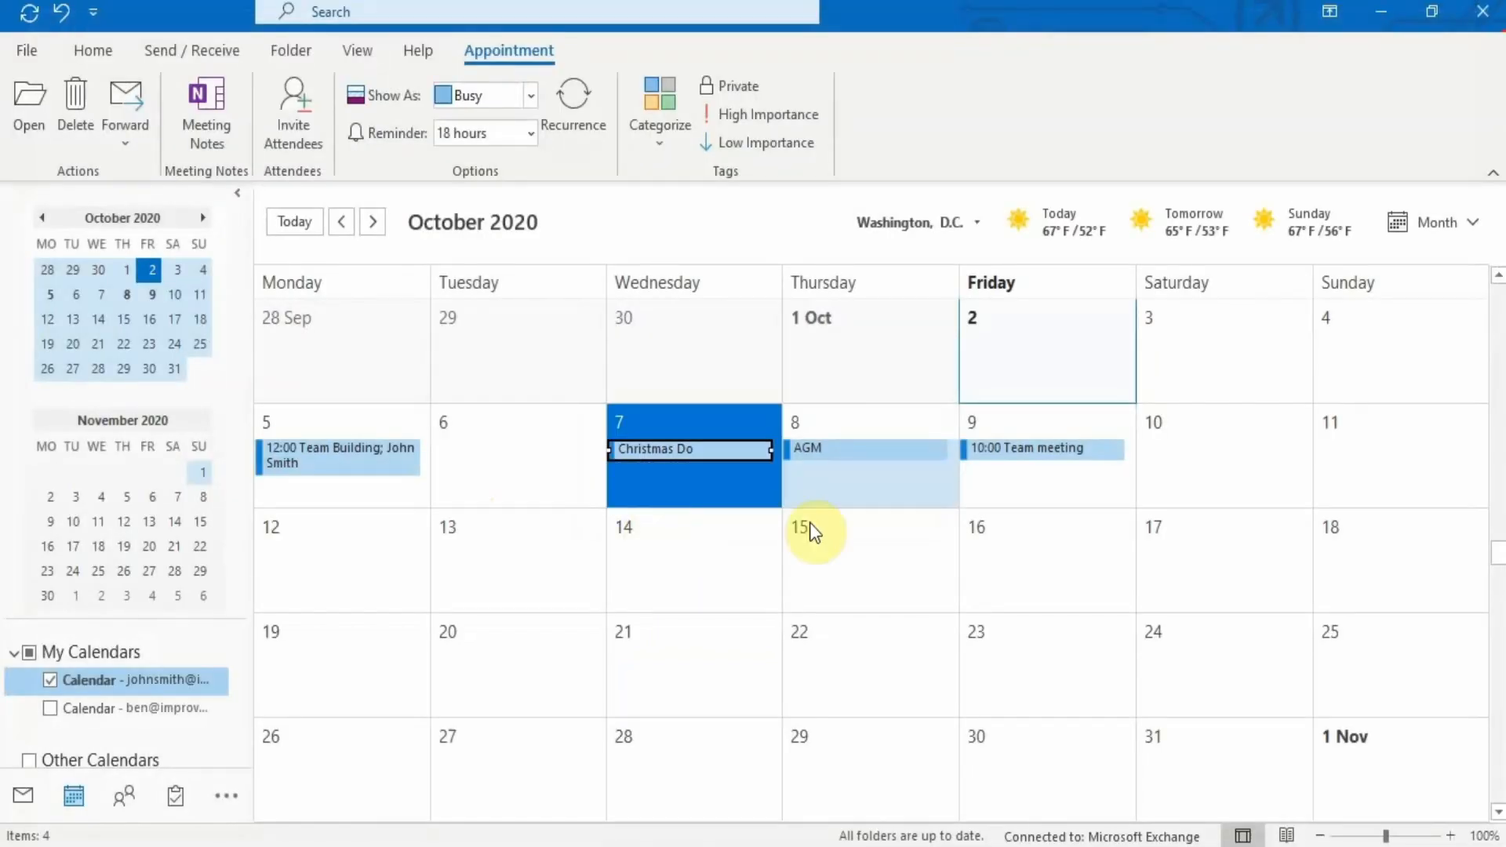
- Start a new appointment on Tuesday 6 October 2020 with a start time of 10:00
click(481, 447)
click(45, 110)
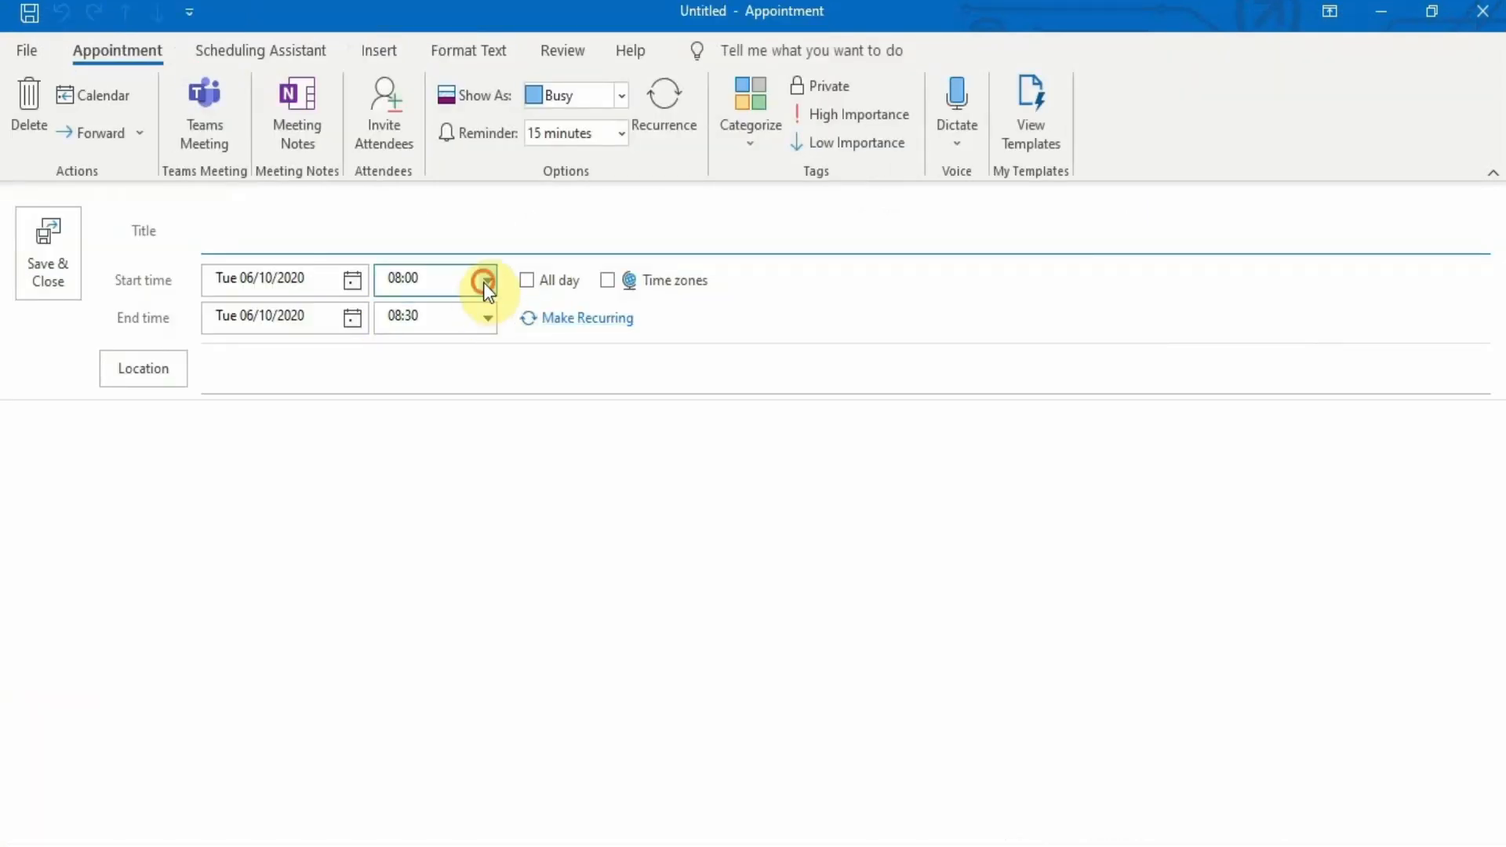
click(484, 283)
click(416, 389)
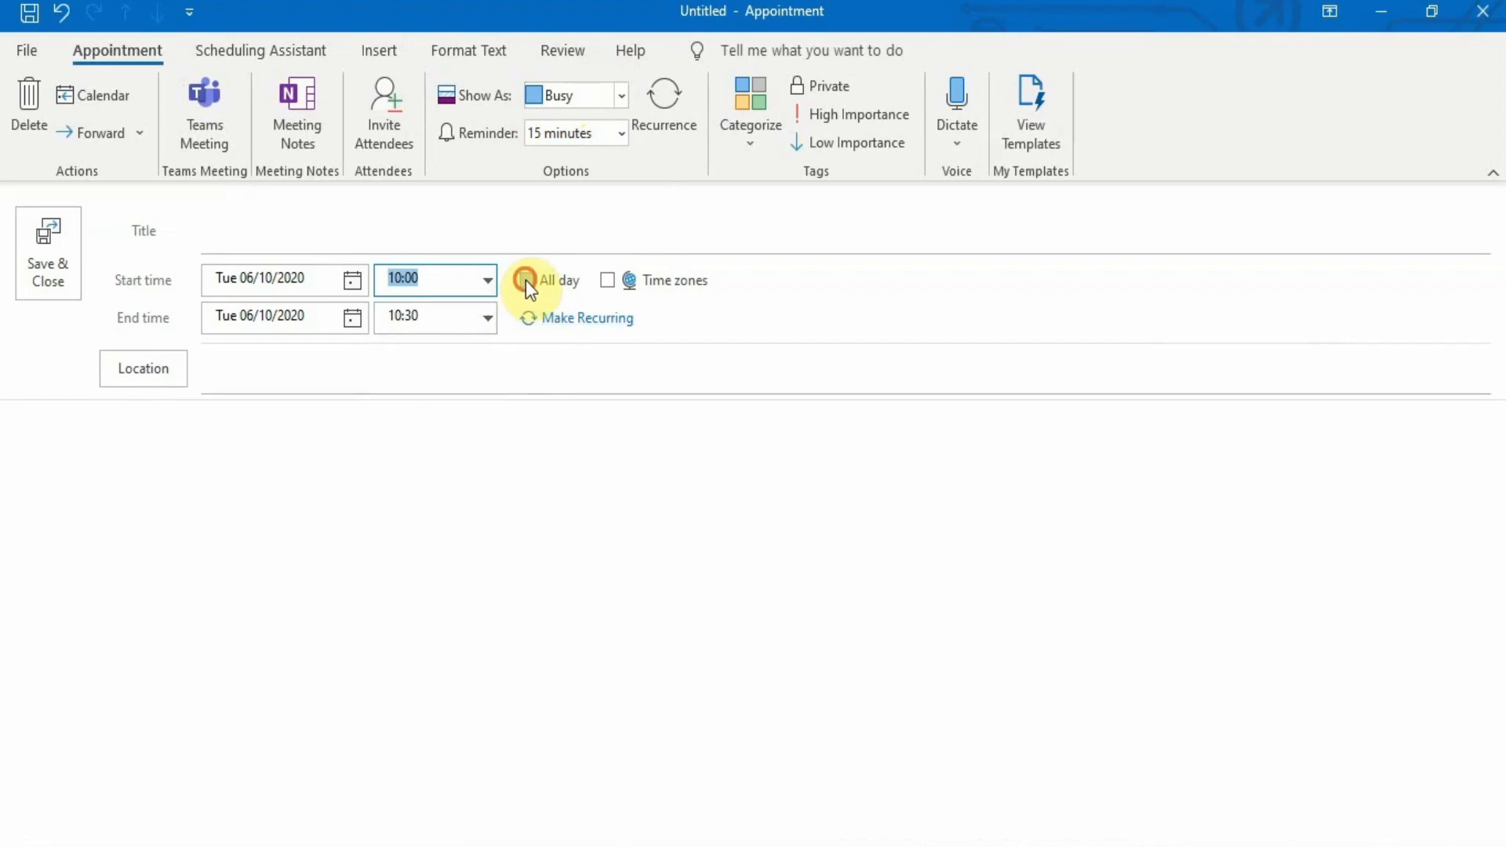
- Make the untitled appointment an all-day event, view its availability status options, and discard it without saving
click(526, 280)
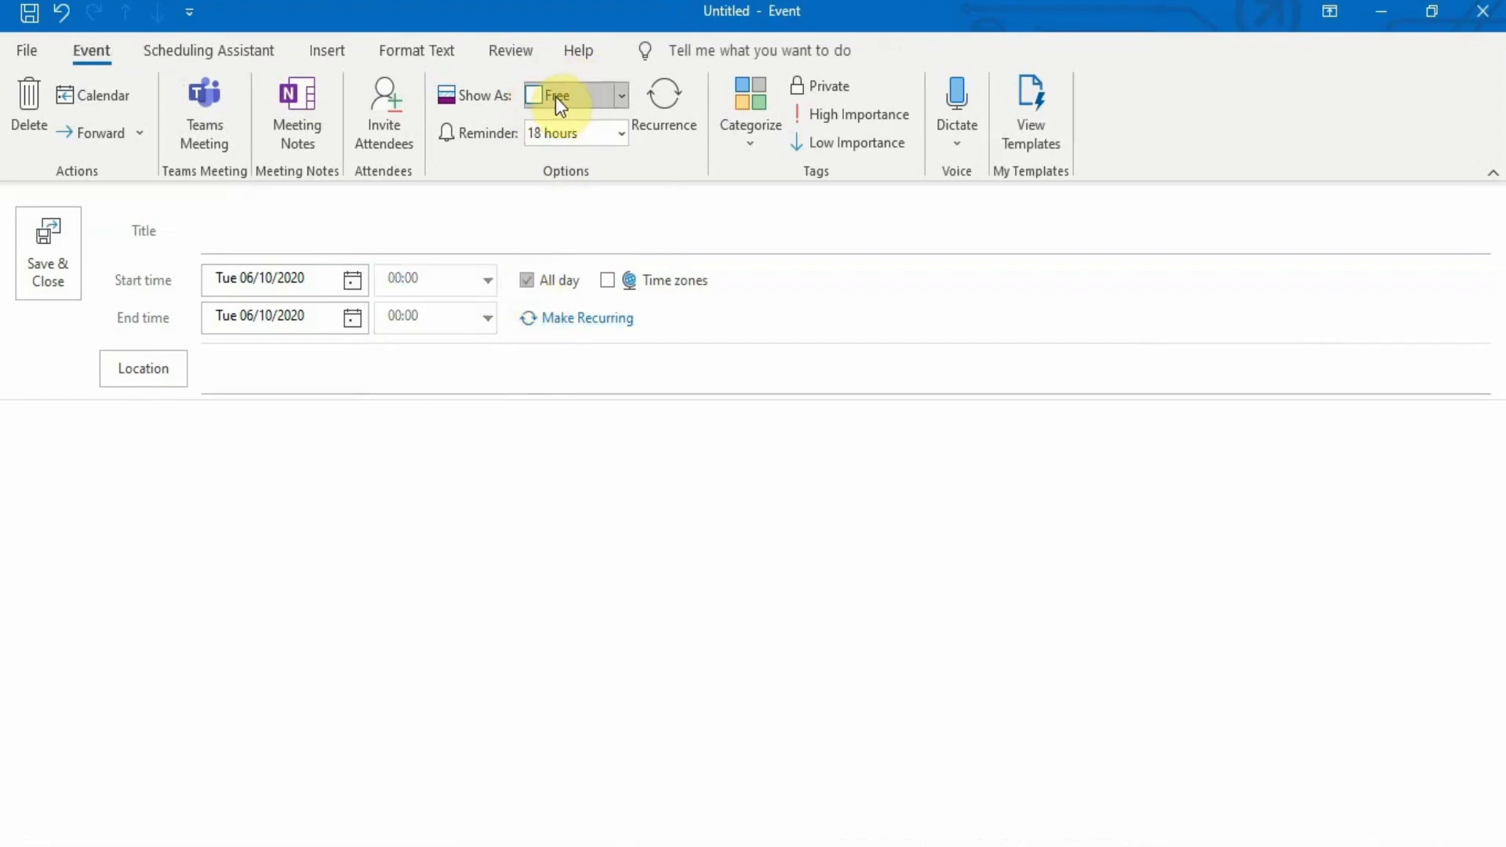
click(621, 94)
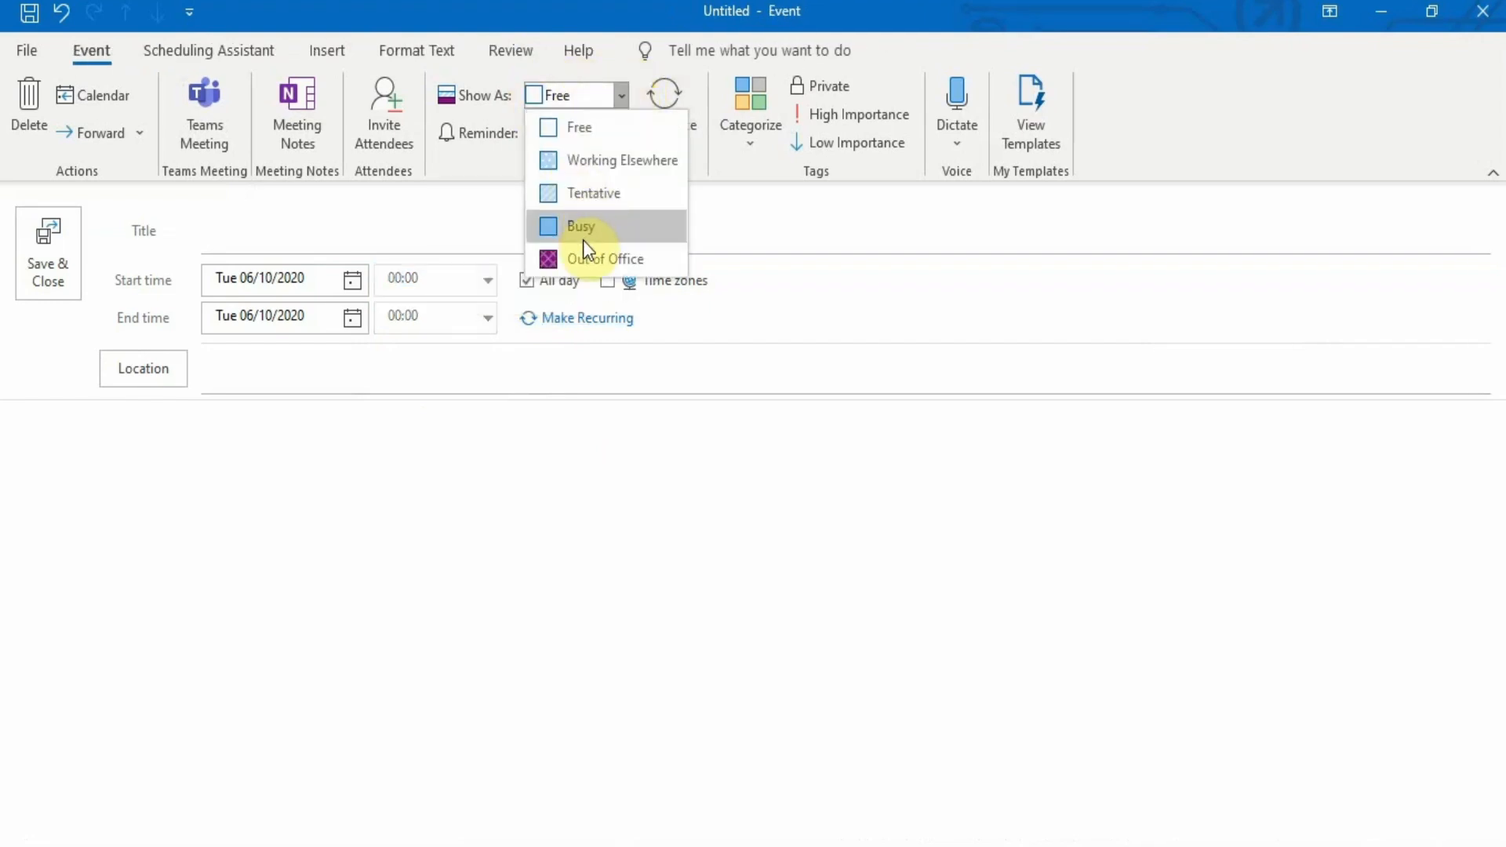
click(1483, 11)
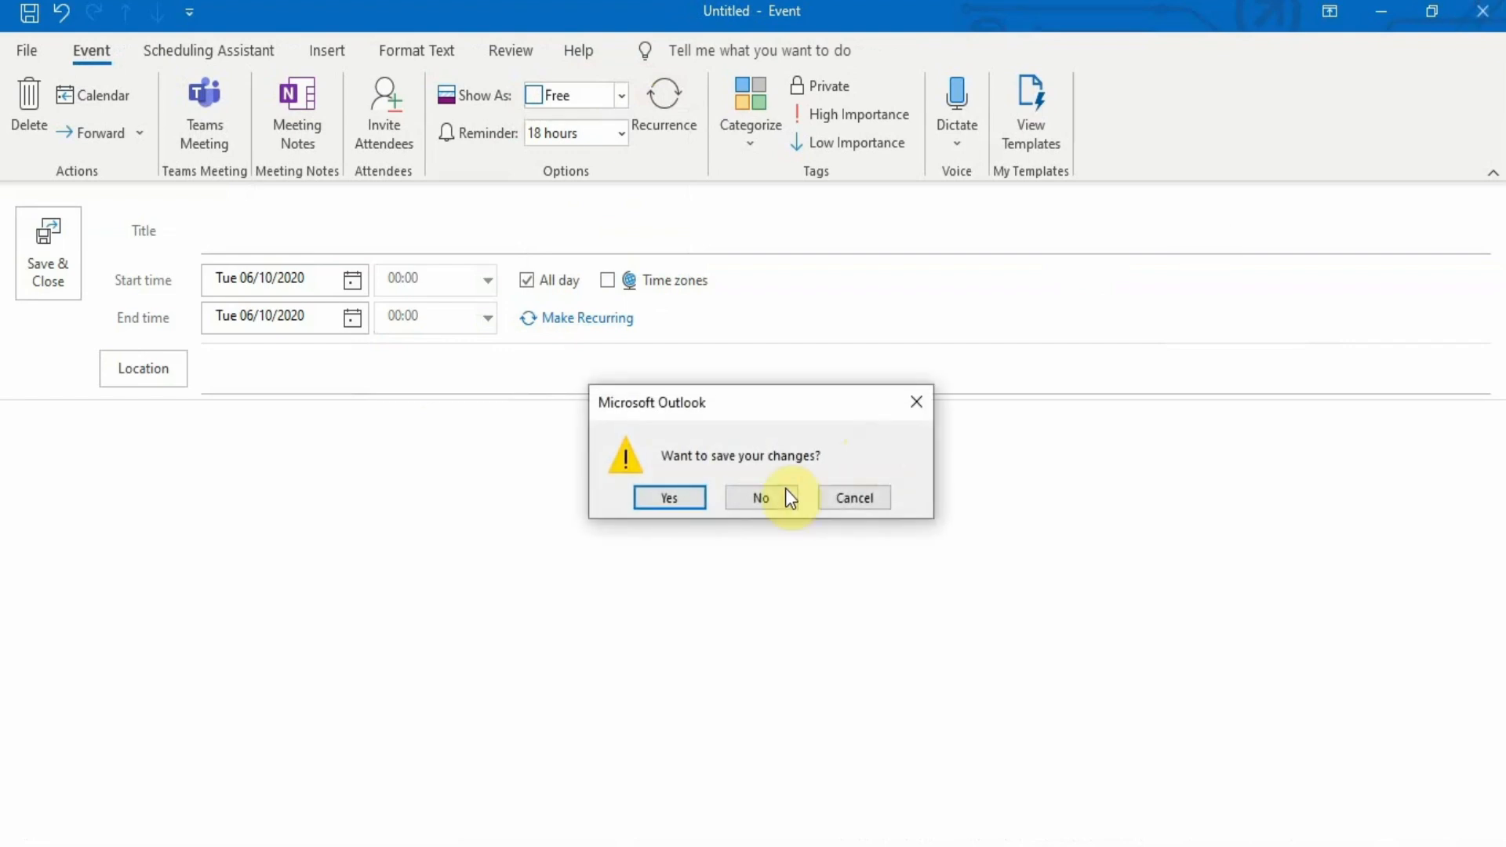
click(753, 497)
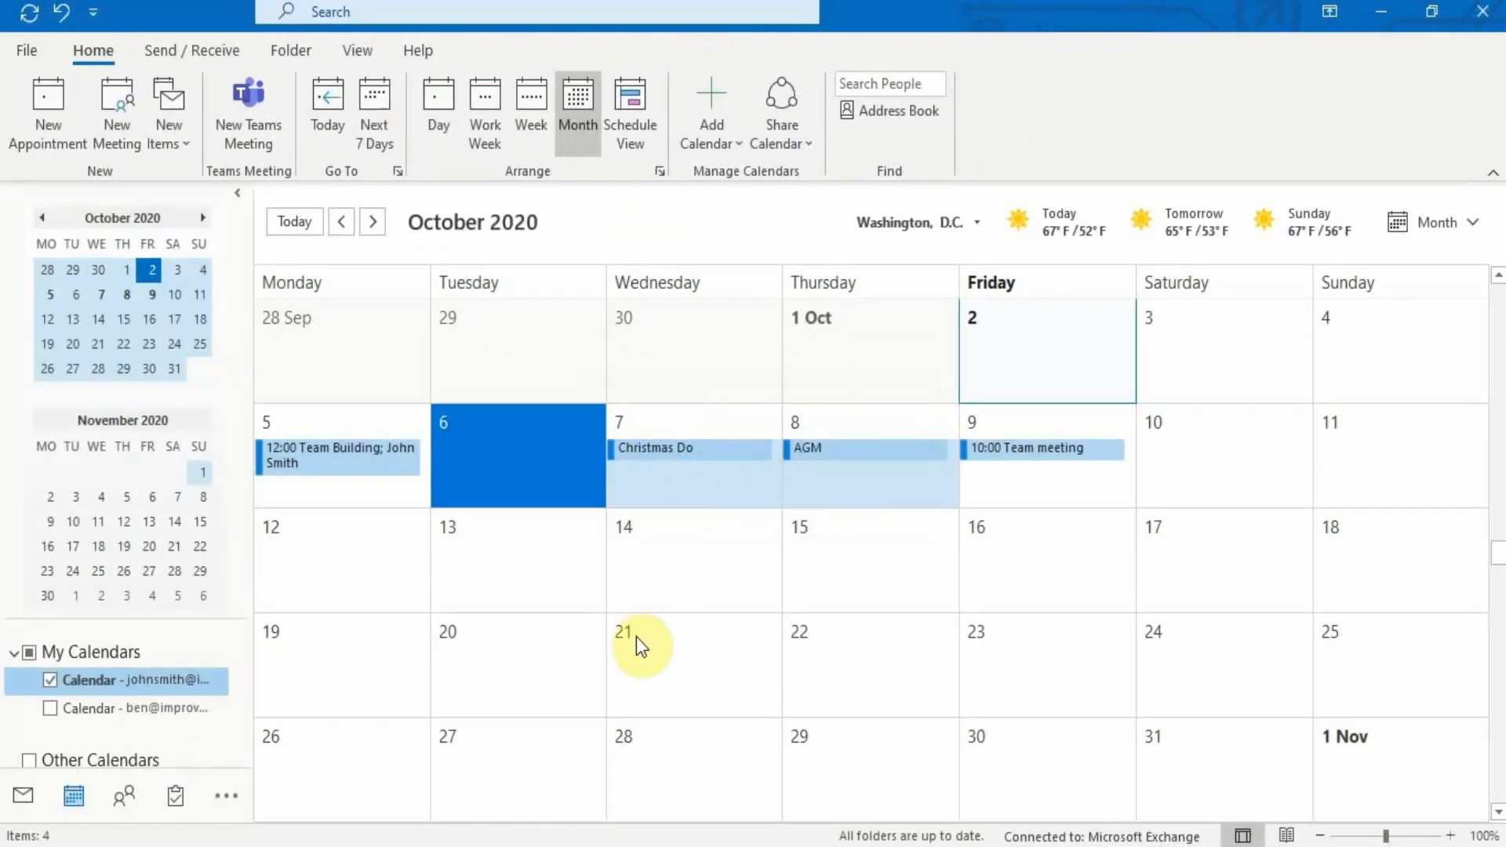